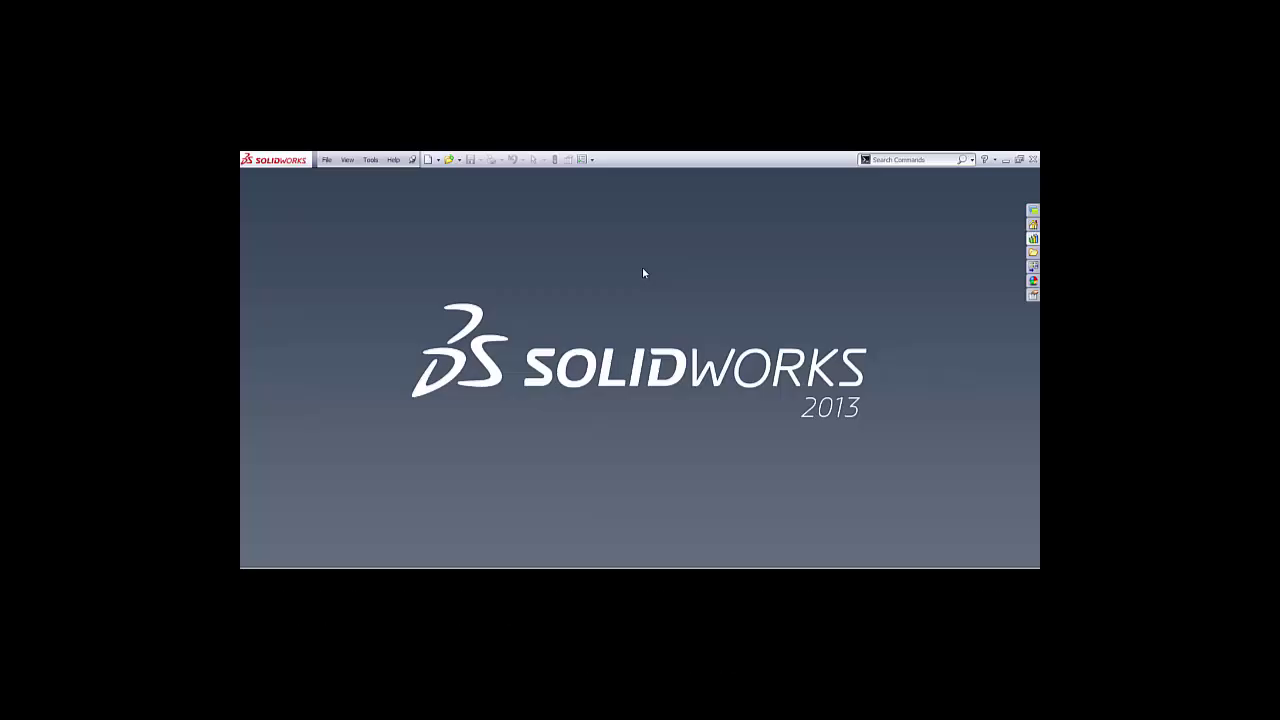
Create a new blank part document, Part1
{"action": "left_click", "coordinate": [428, 160]}
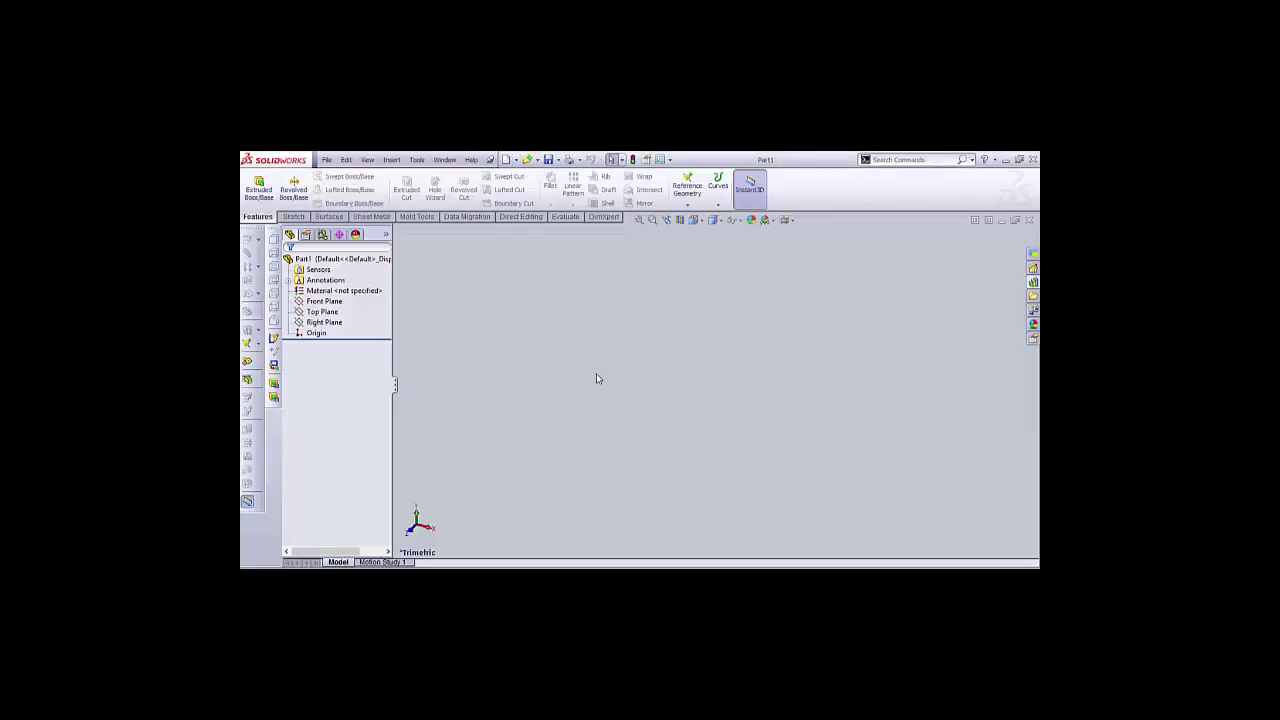
Draw a center rectangle from the origin on the Top Plane, viewed normal to it
{"action": "left_click", "coordinate": [325, 312]}
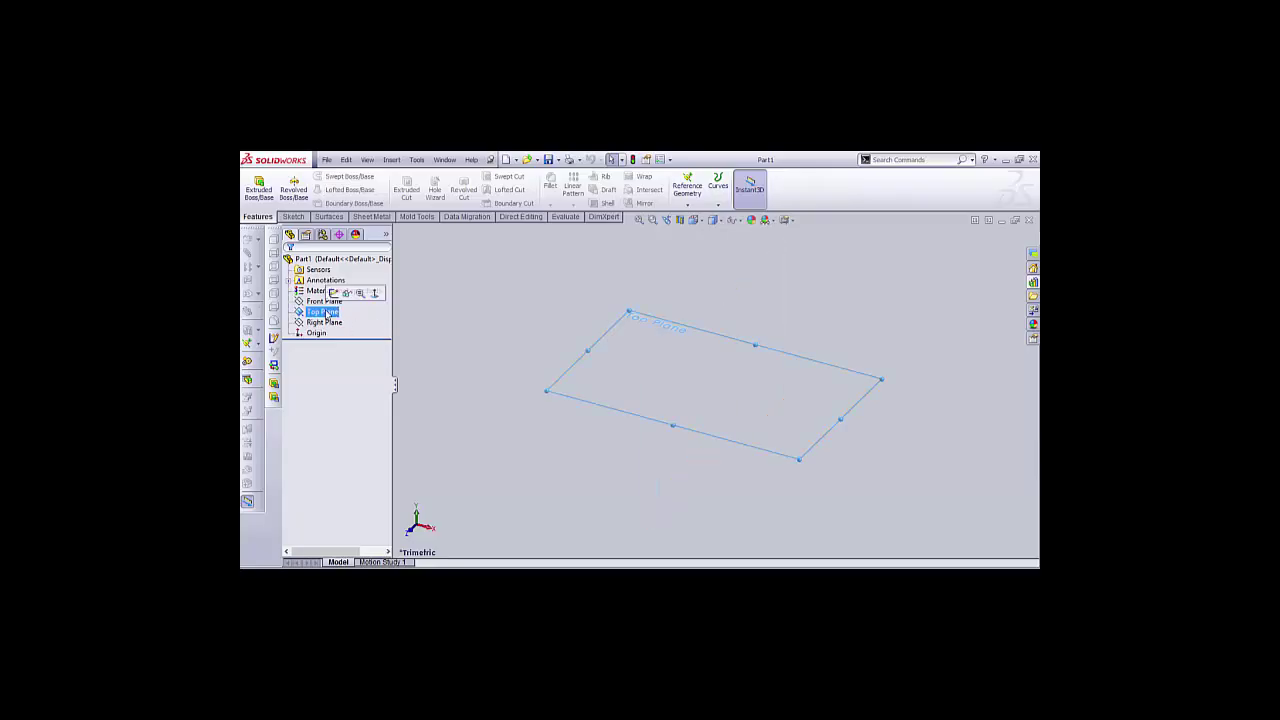
{"action": "left_click", "coordinate": [375, 294]}
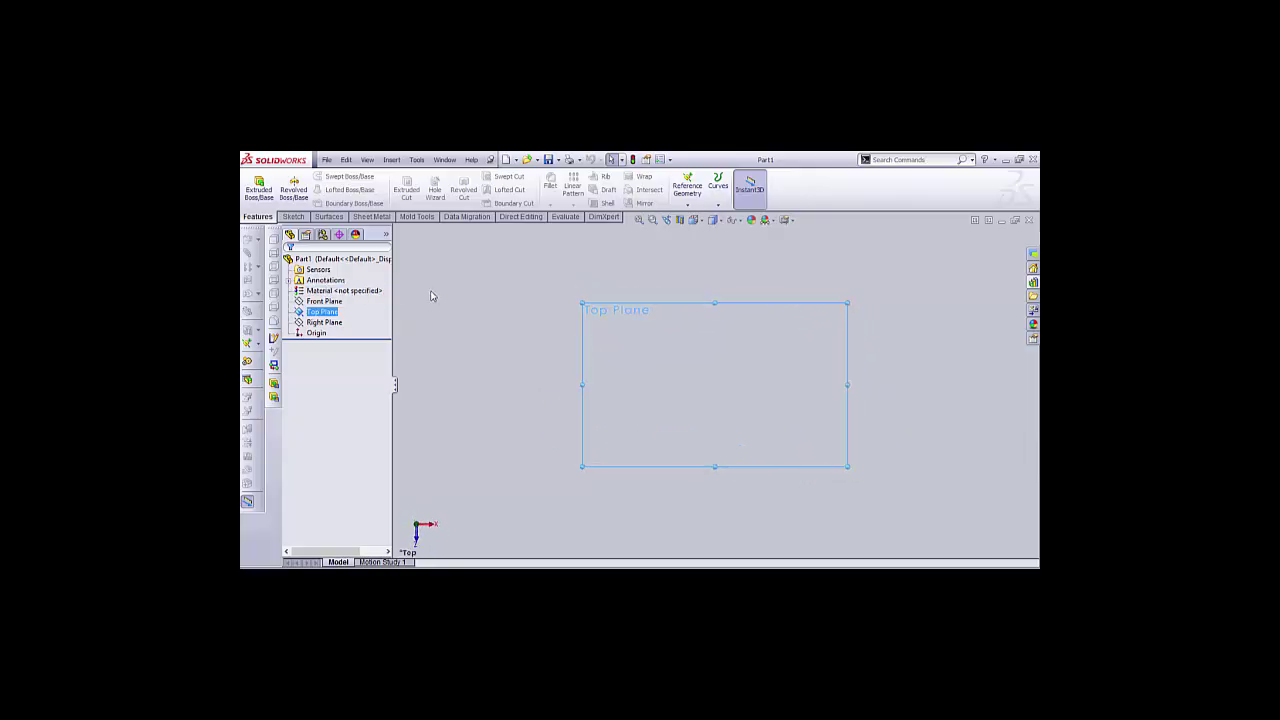
{"action": "left_click", "coordinate": [293, 217]}
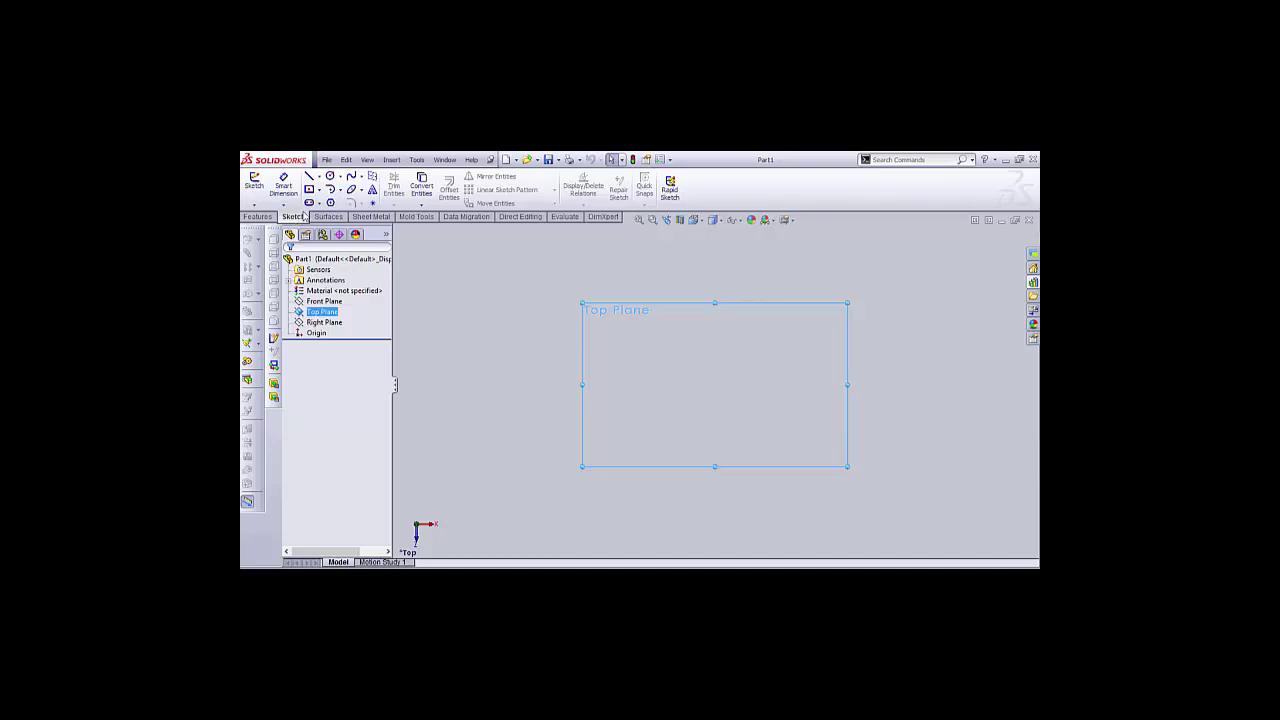
{"action": "left_click", "coordinate": [310, 189]}
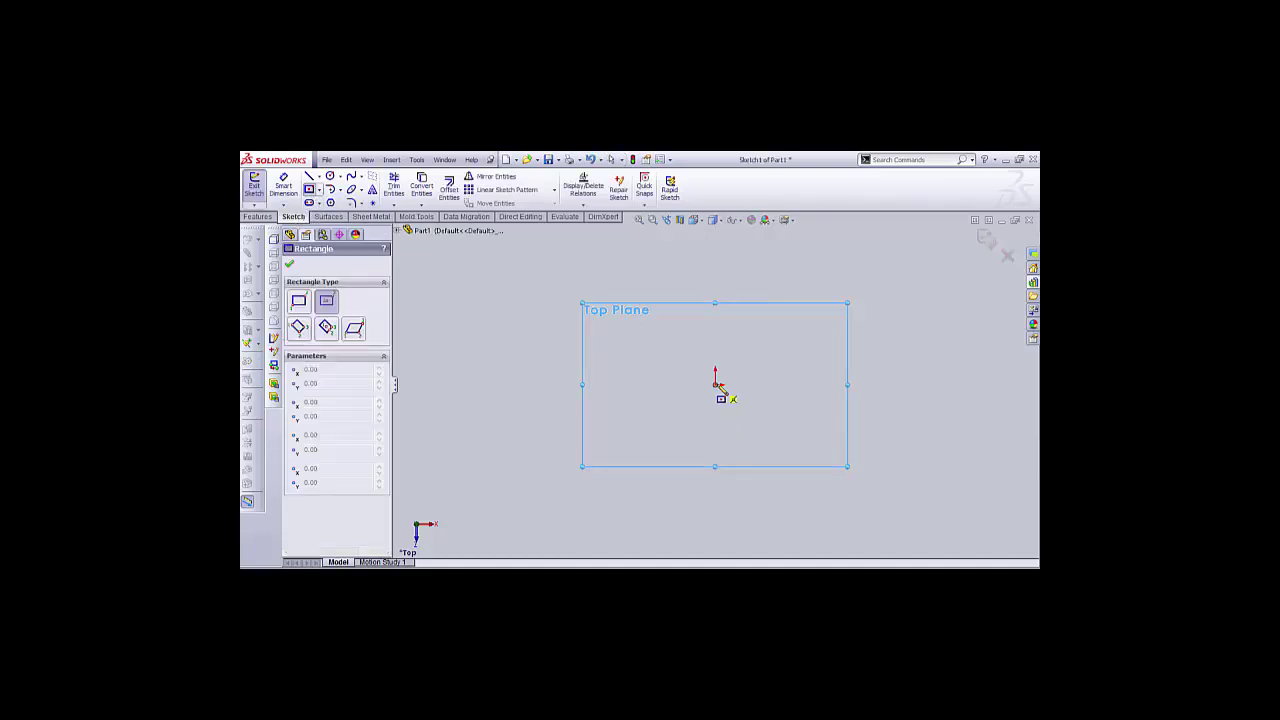
{"action": "left_click", "coordinate": [716, 385]}
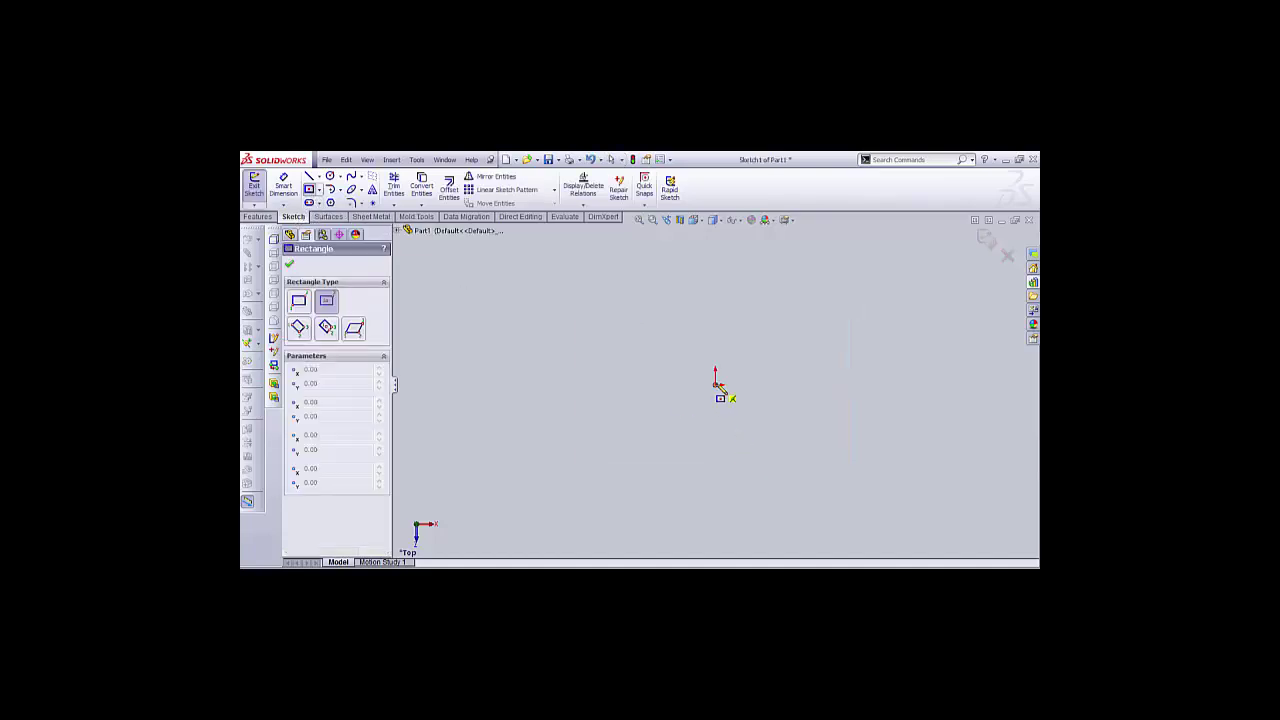
{"action": "left_click", "coordinate": [814, 305]}
Dimension the rectangle's height and width to 100 mm each, making a square
{"action": "left_click", "coordinate": [283, 185]}
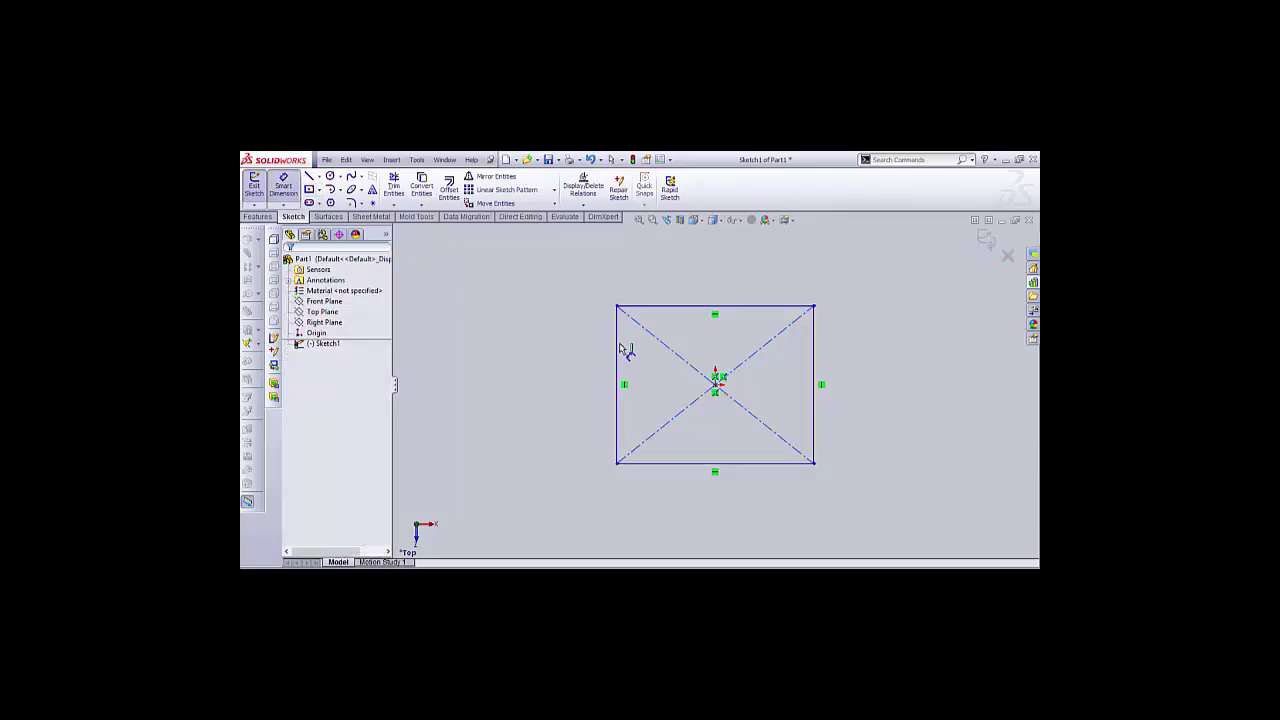
{"action": "left_click", "coordinate": [567, 350]}
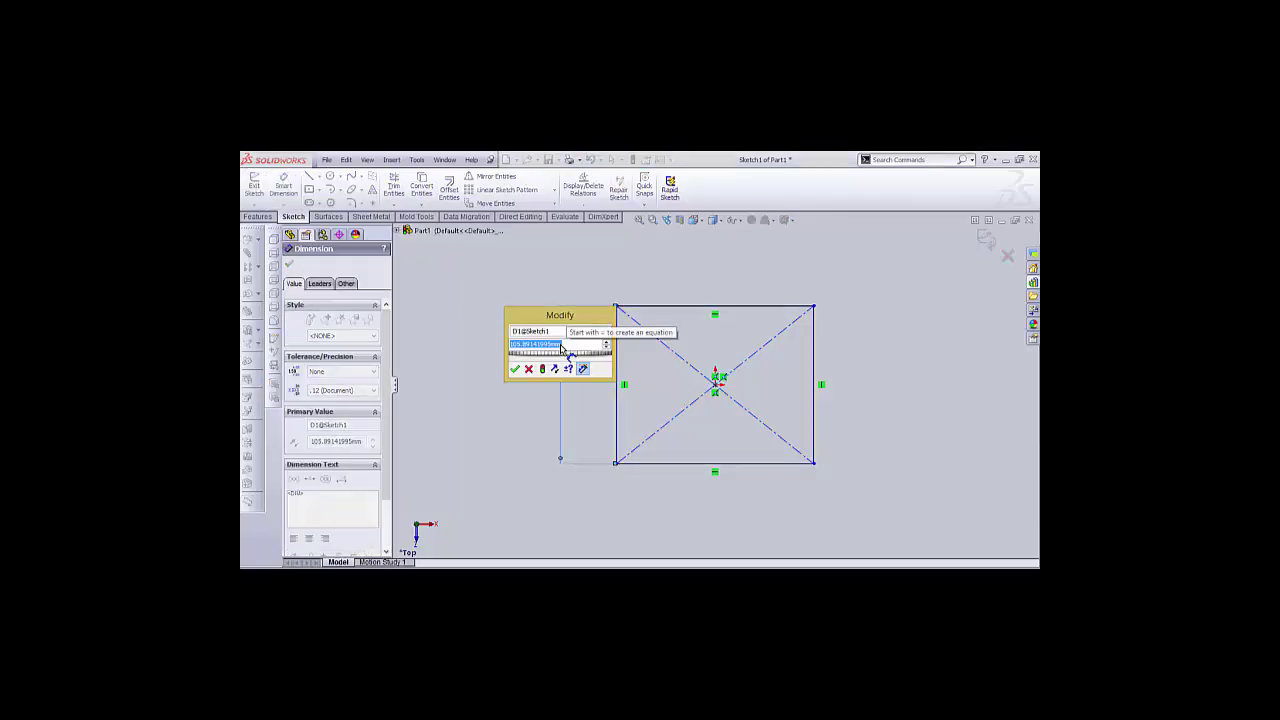
{"action": "type", "text": "100"}
{"action": "left_click", "coordinate": [528, 362]}
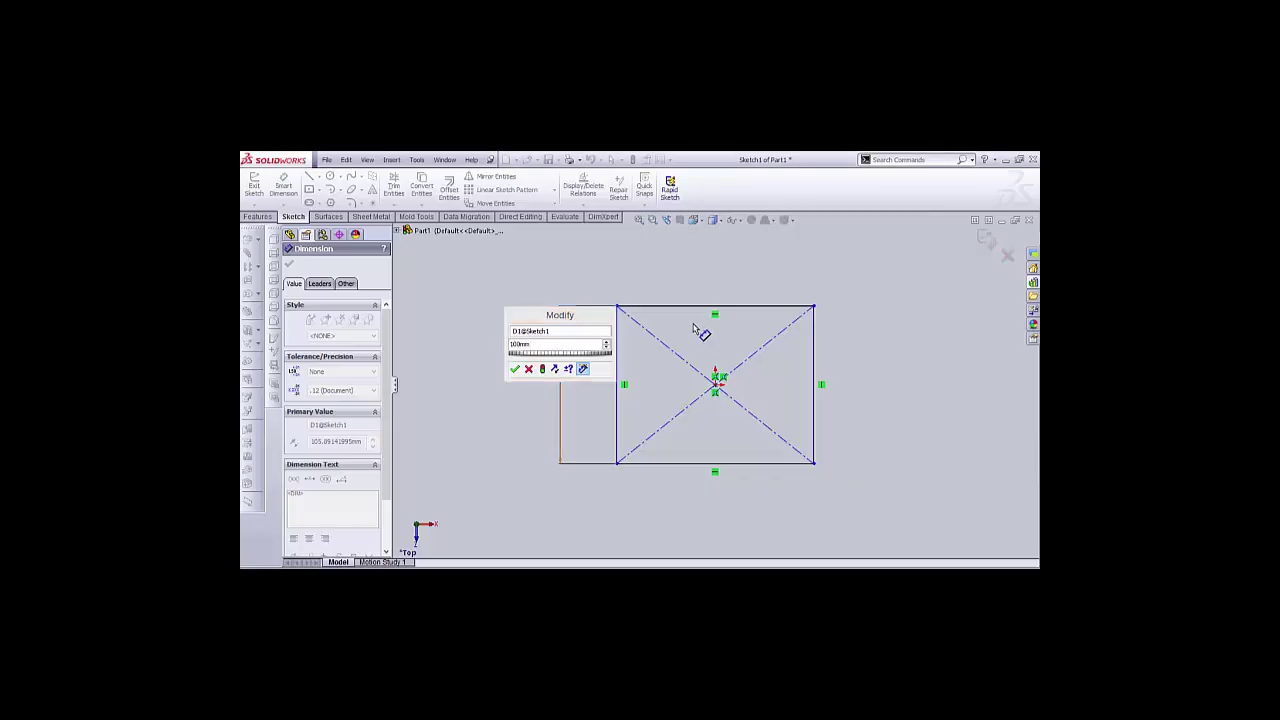
{"action": "left_click", "coordinate": [522, 372]}
{"action": "left_click", "coordinate": [713, 310]}
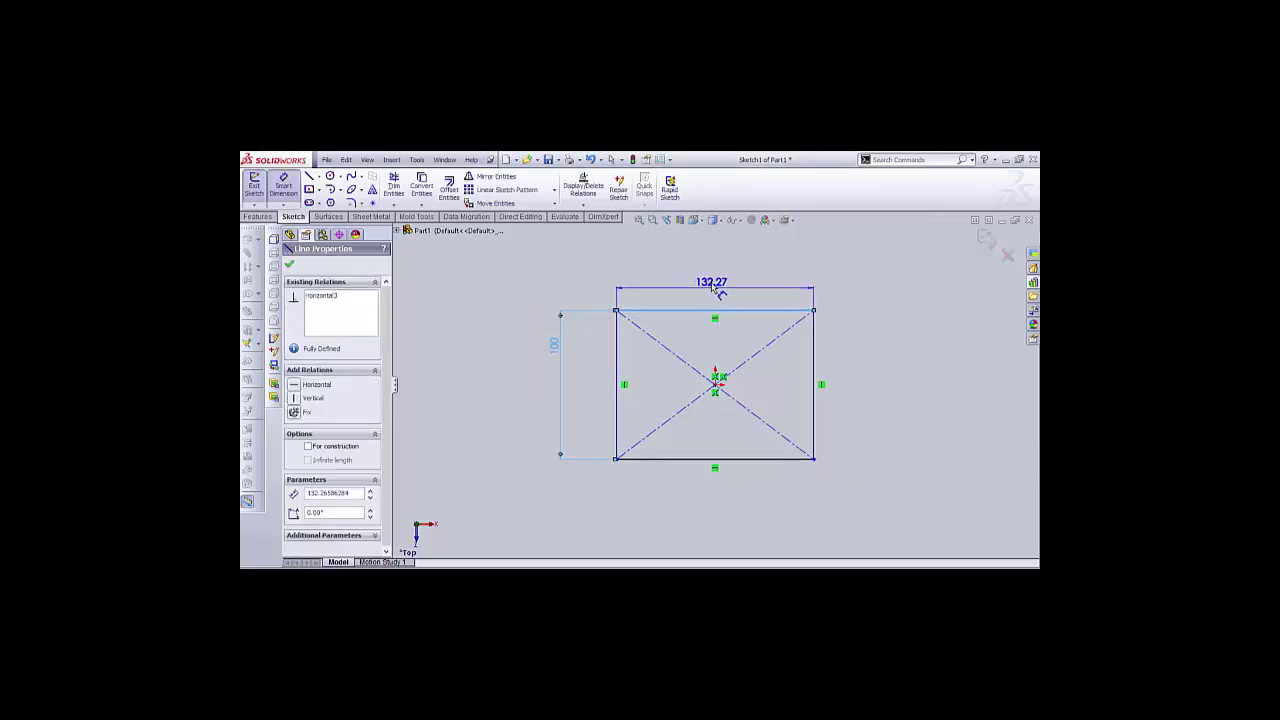
{"action": "left_click", "coordinate": [711, 285]}
{"action": "type", "text": "1"}
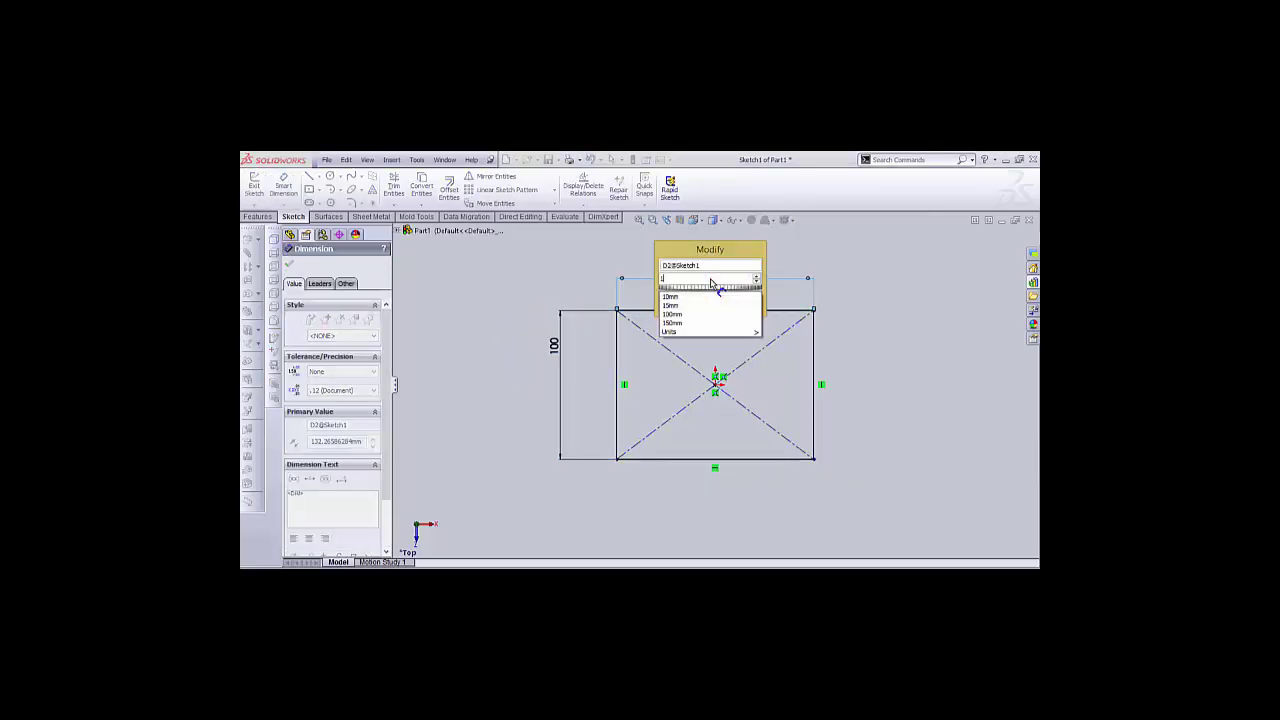
{"action": "type", "text": "00"}
{"action": "left_click", "coordinate": [682, 297]}
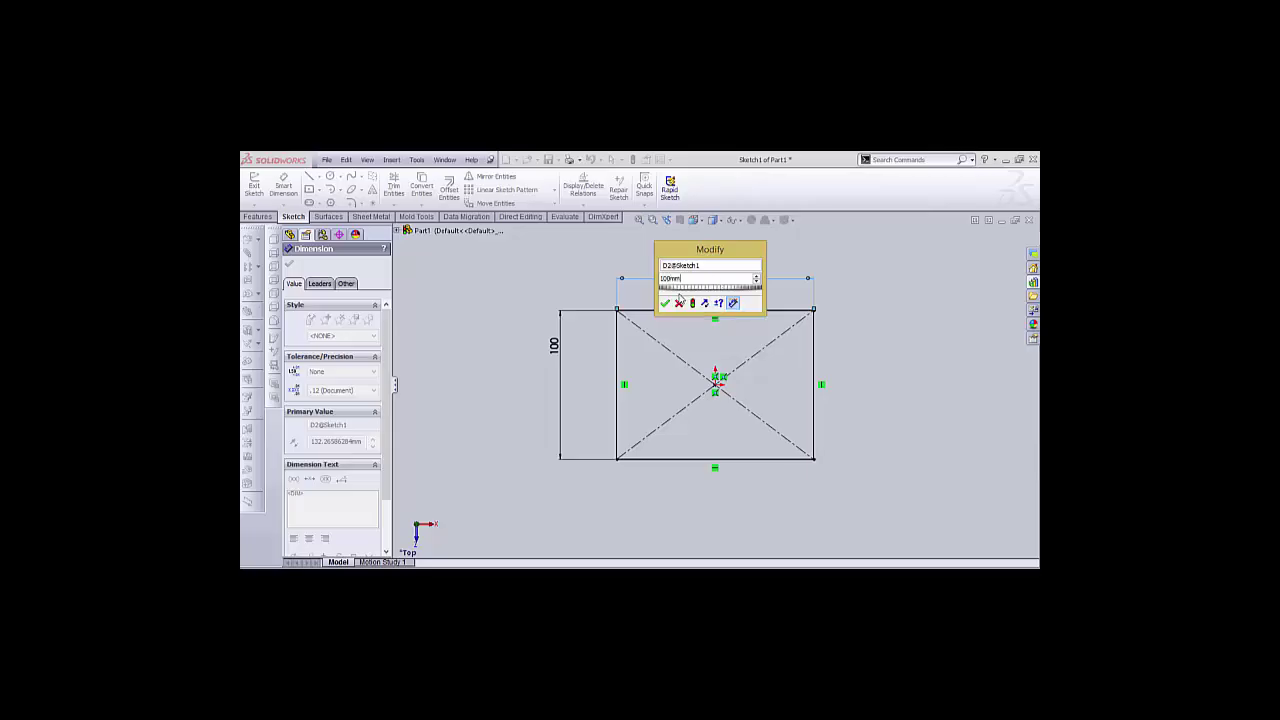
{"action": "left_click", "coordinate": [665, 304]}
{"action": "left_click", "coordinate": [937, 285]}
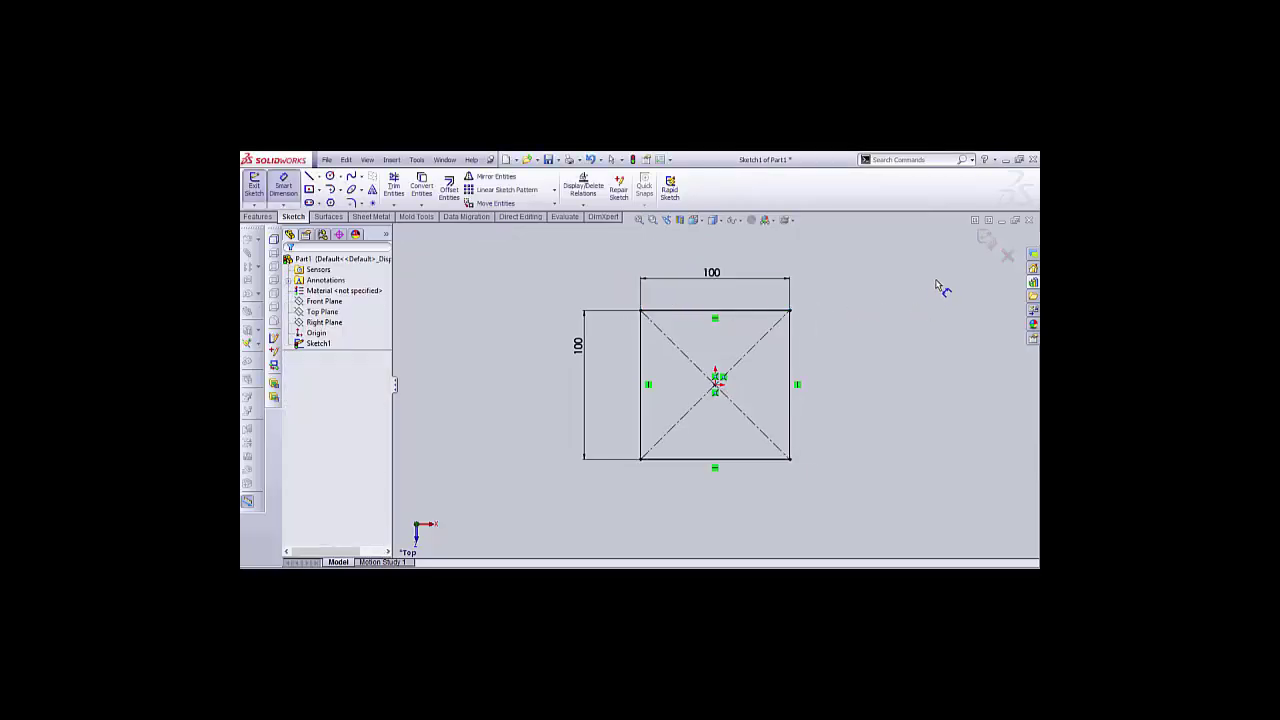
Exit the sketch and extrude the square into a 20 mm thick block
{"action": "left_click", "coordinate": [986, 240]}
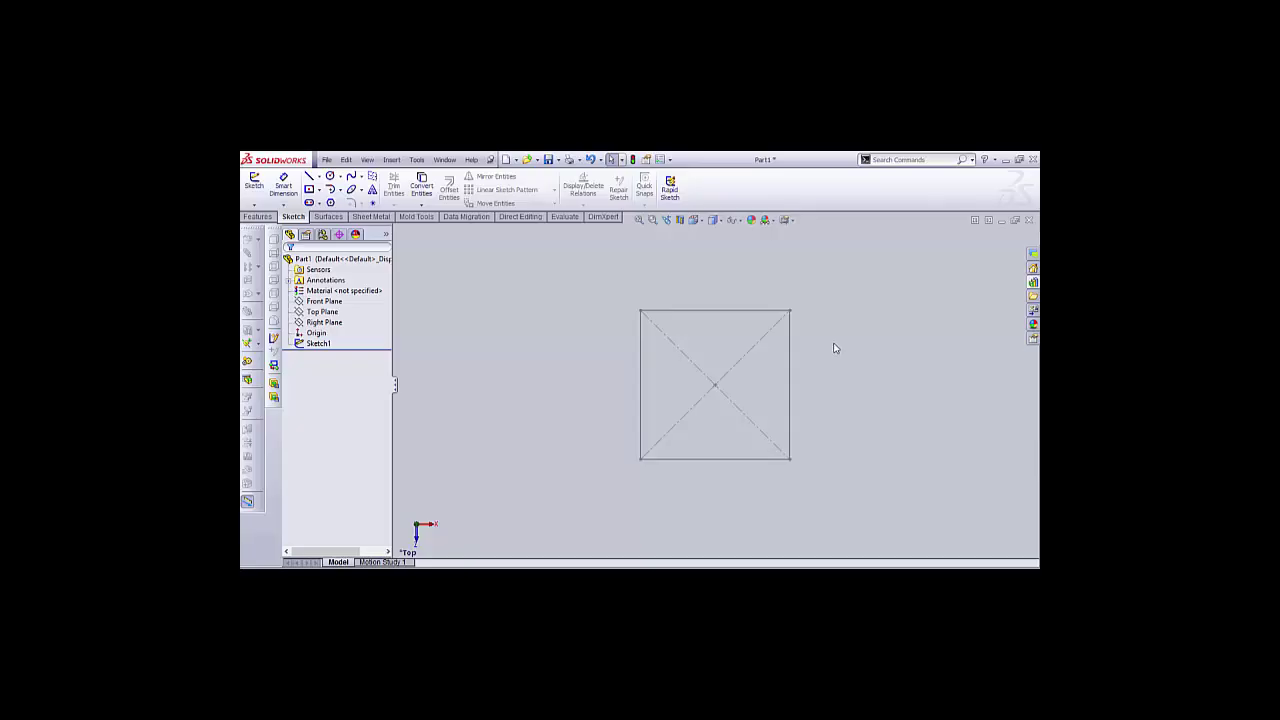
{"action": "left_click", "coordinate": [255, 217]}
{"action": "left_click", "coordinate": [259, 189]}
{"action": "left_click", "coordinate": [686, 311]}
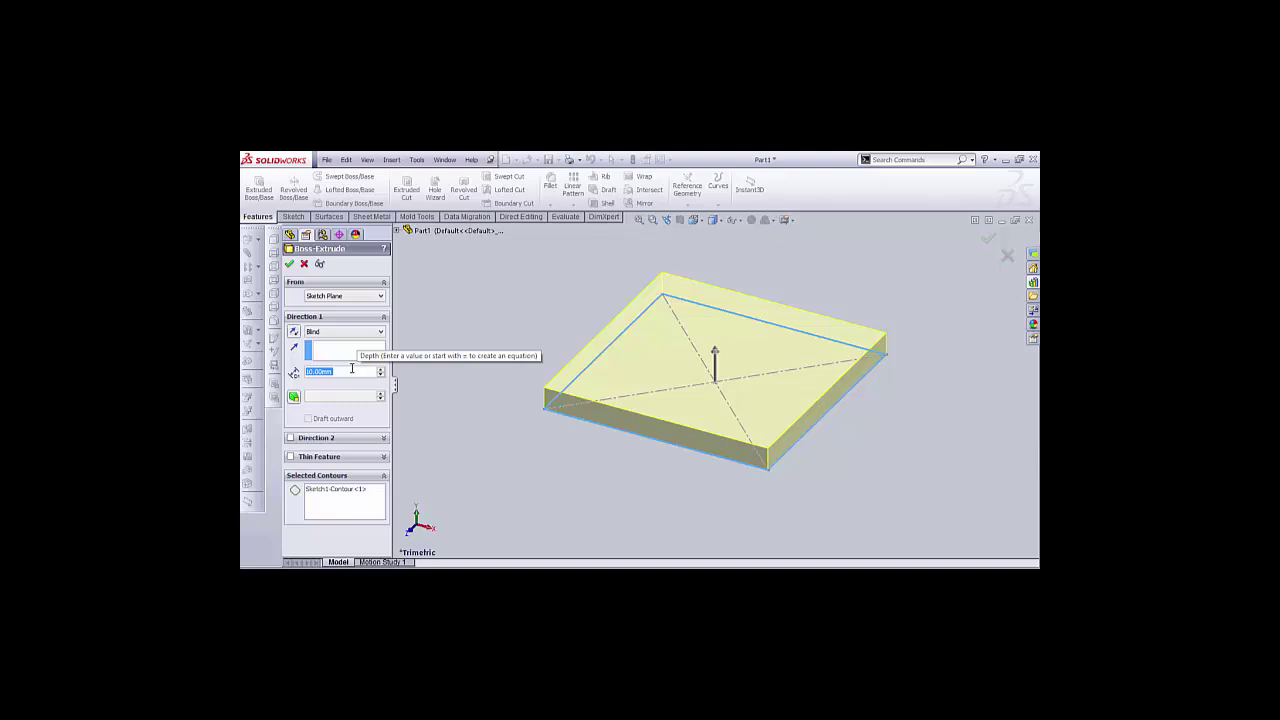
{"action": "type", "text": "20"}
{"action": "key", "text": "Return"}
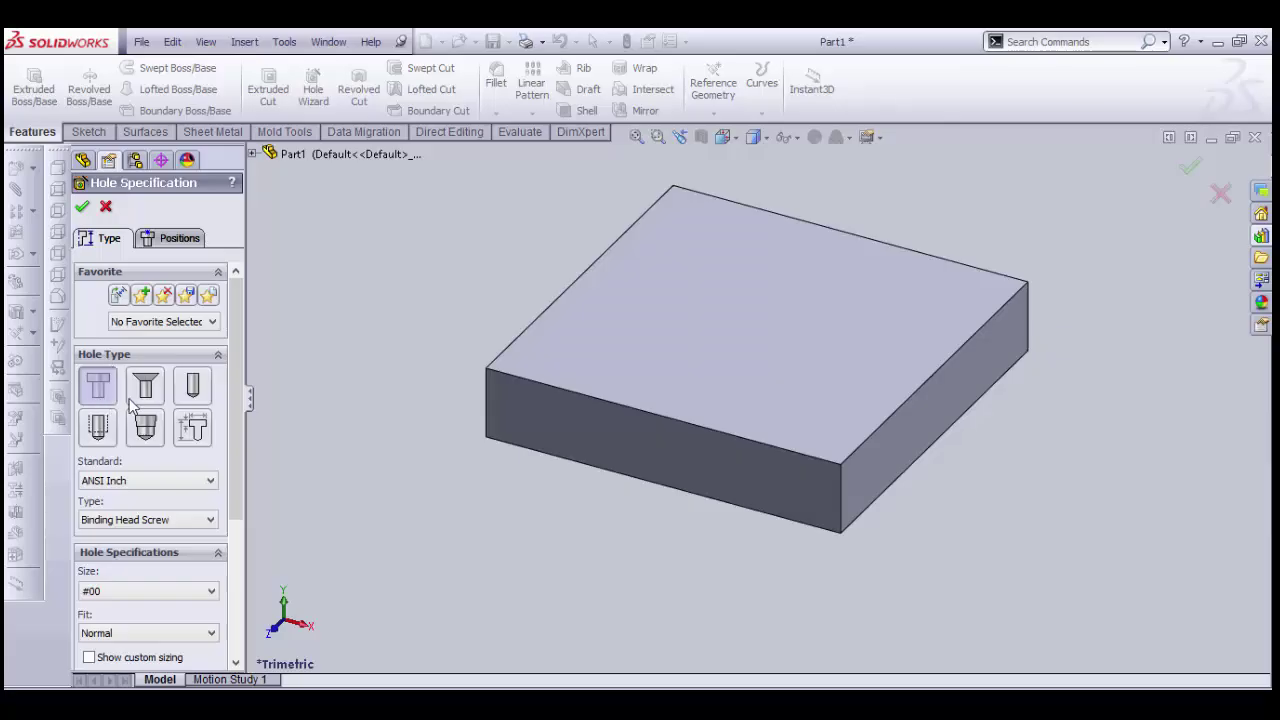
Set the hole to a plain straight hole, ANSI Metric standard, Drill sizes type
{"action": "left_click", "coordinate": [193, 396]}
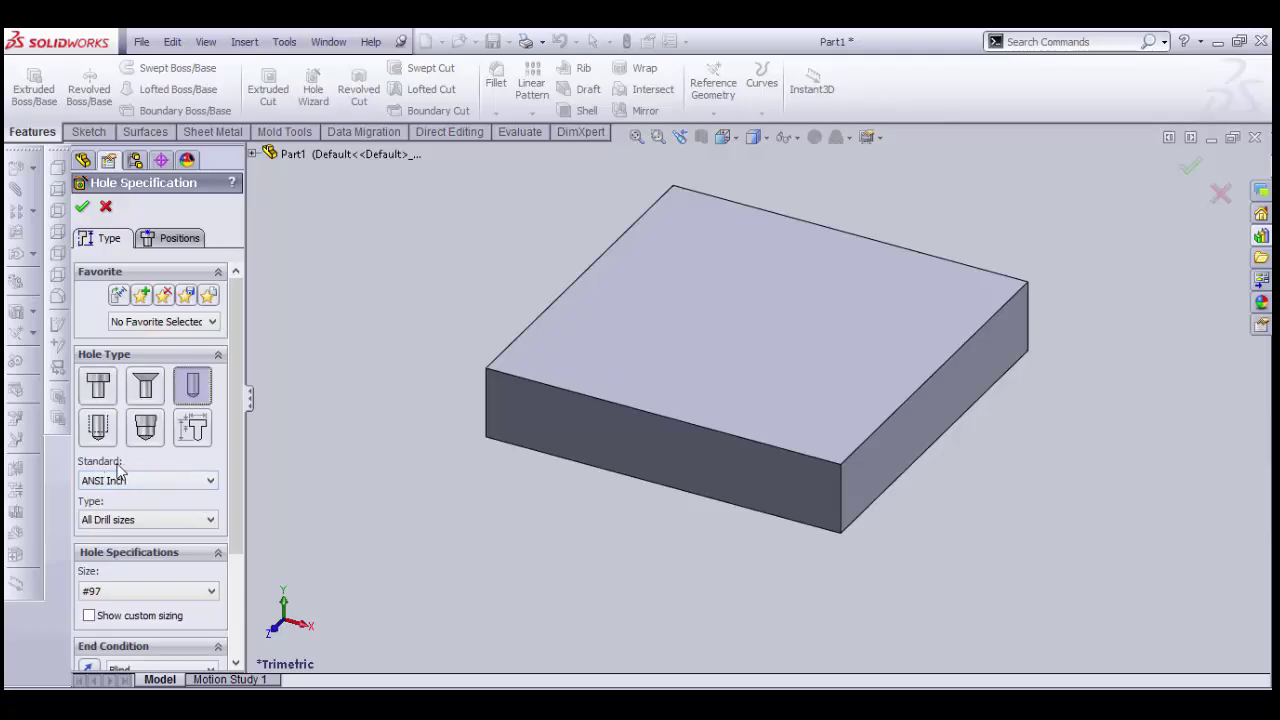
{"action": "left_click", "coordinate": [167, 484]}
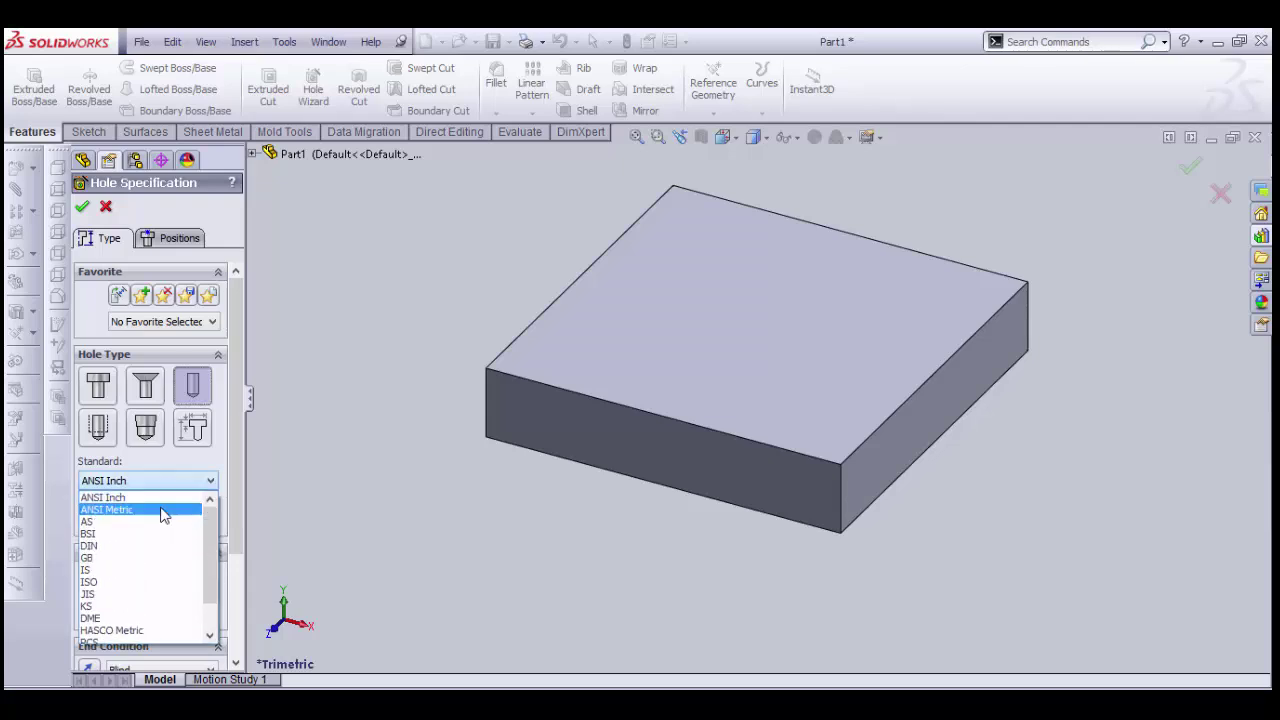
{"action": "left_click", "coordinate": [163, 514]}
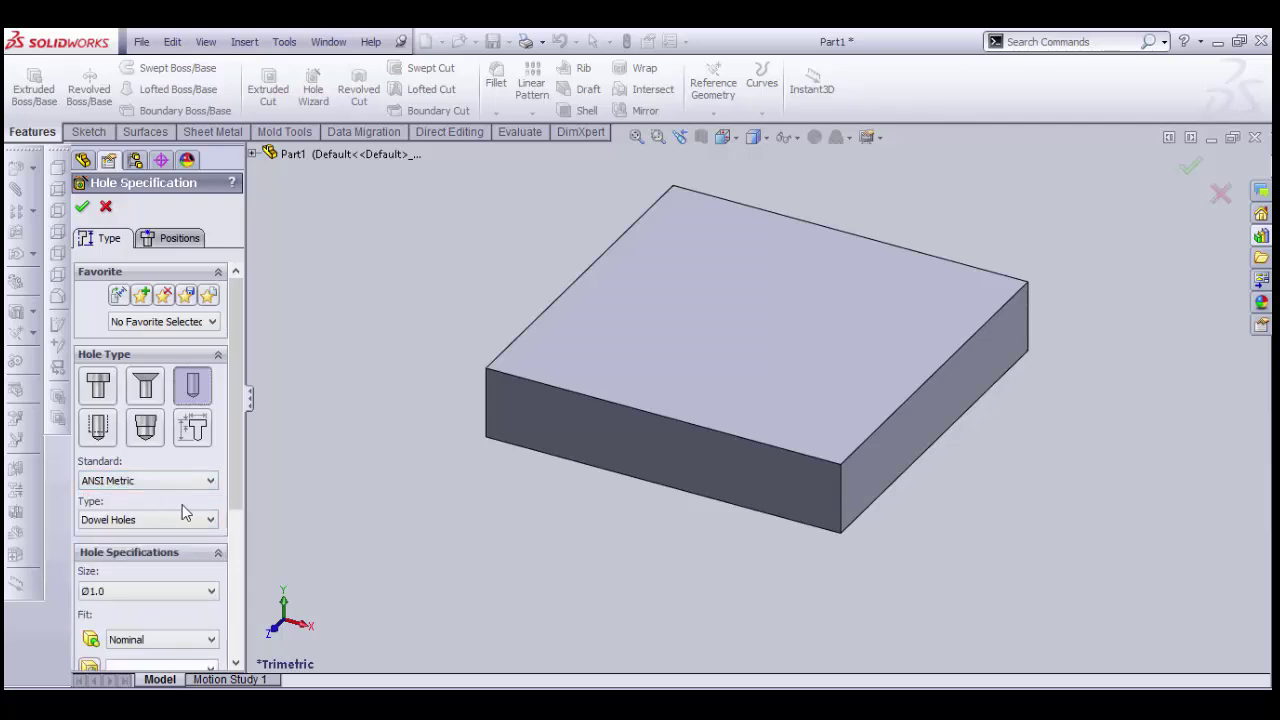
{"action": "left_click_drag", "start_coordinate": [239, 477], "coordinate": [241, 533]}
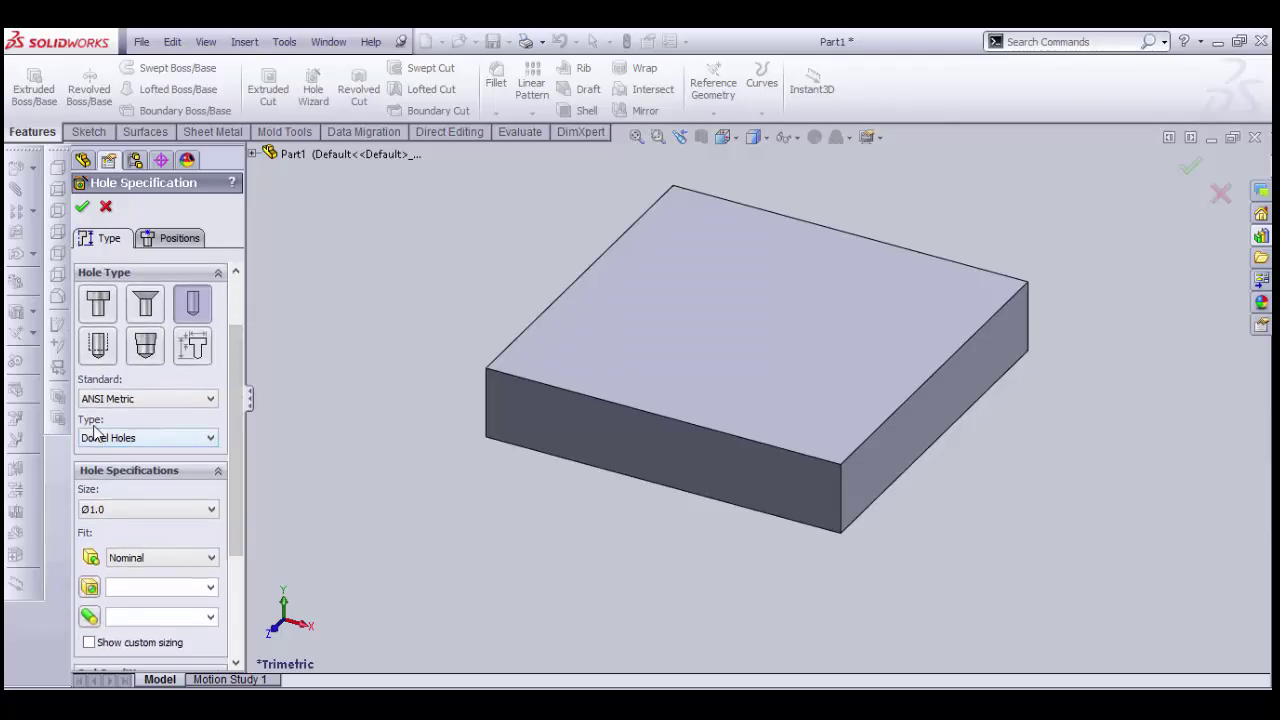
{"action": "left_click", "coordinate": [167, 446]}
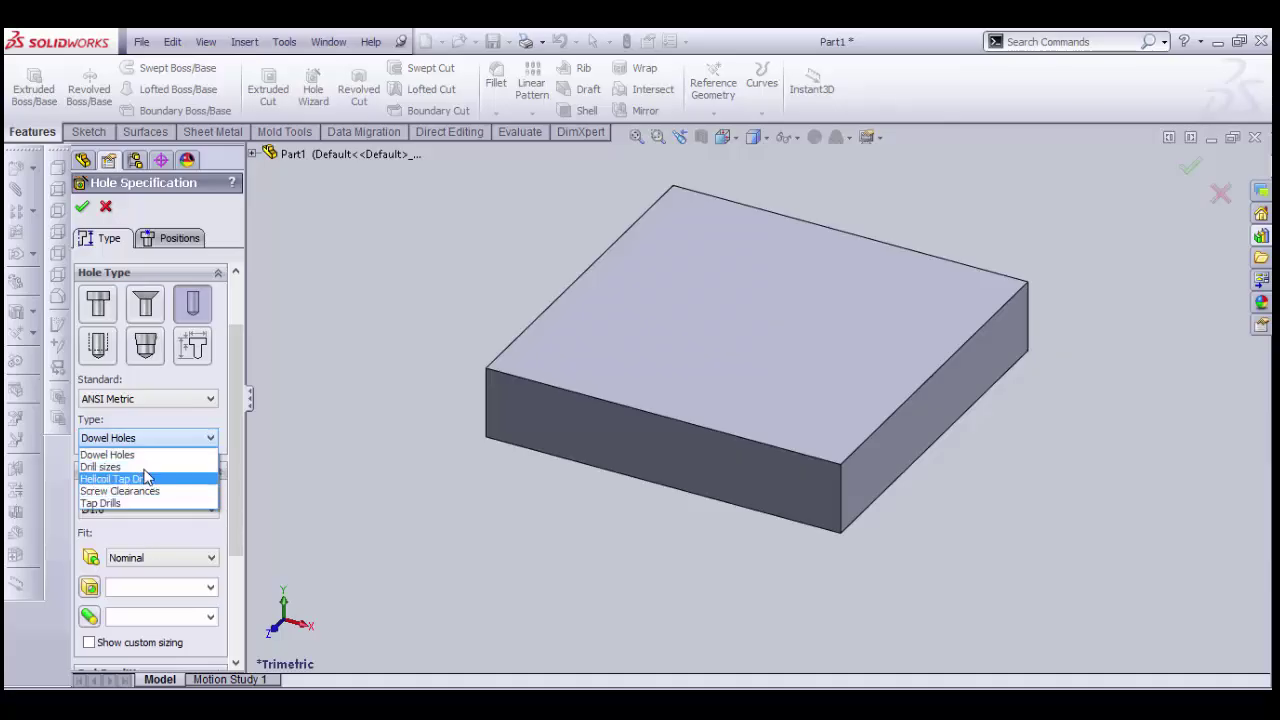
{"action": "left_click", "coordinate": [155, 467]}
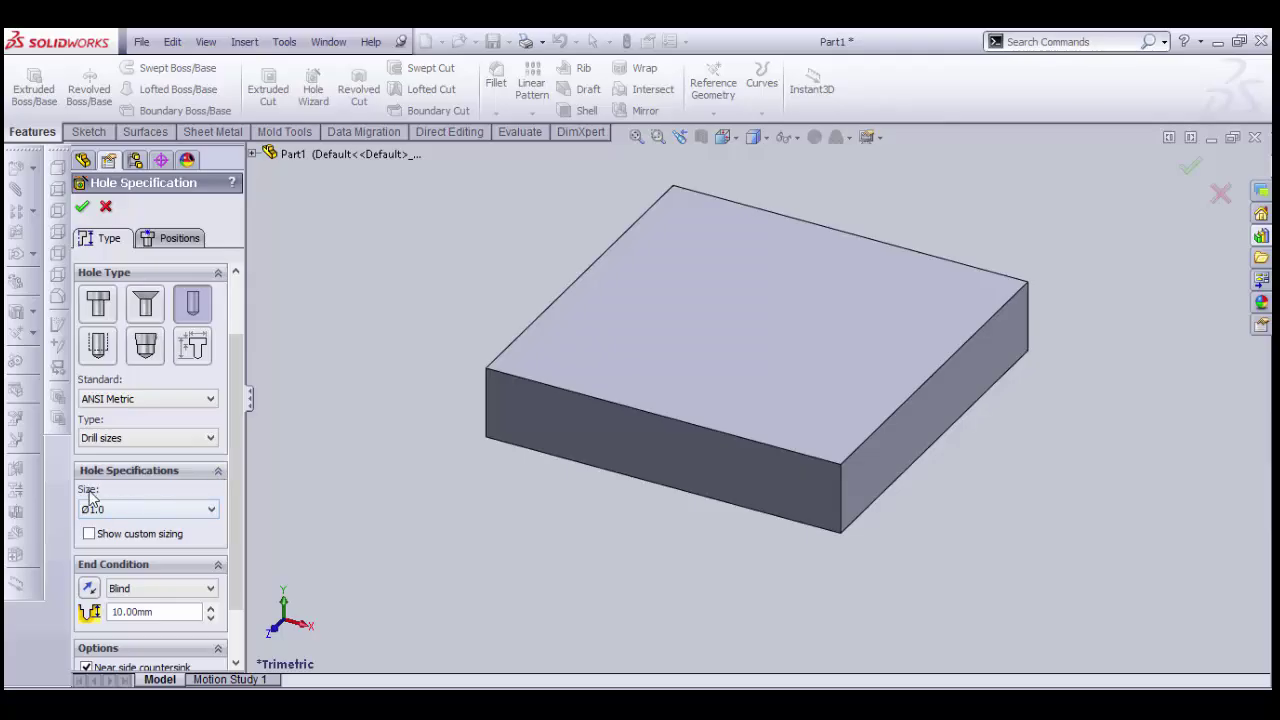
Choose Ø10.0 as the drill hole size
{"action": "left_click", "coordinate": [165, 510]}
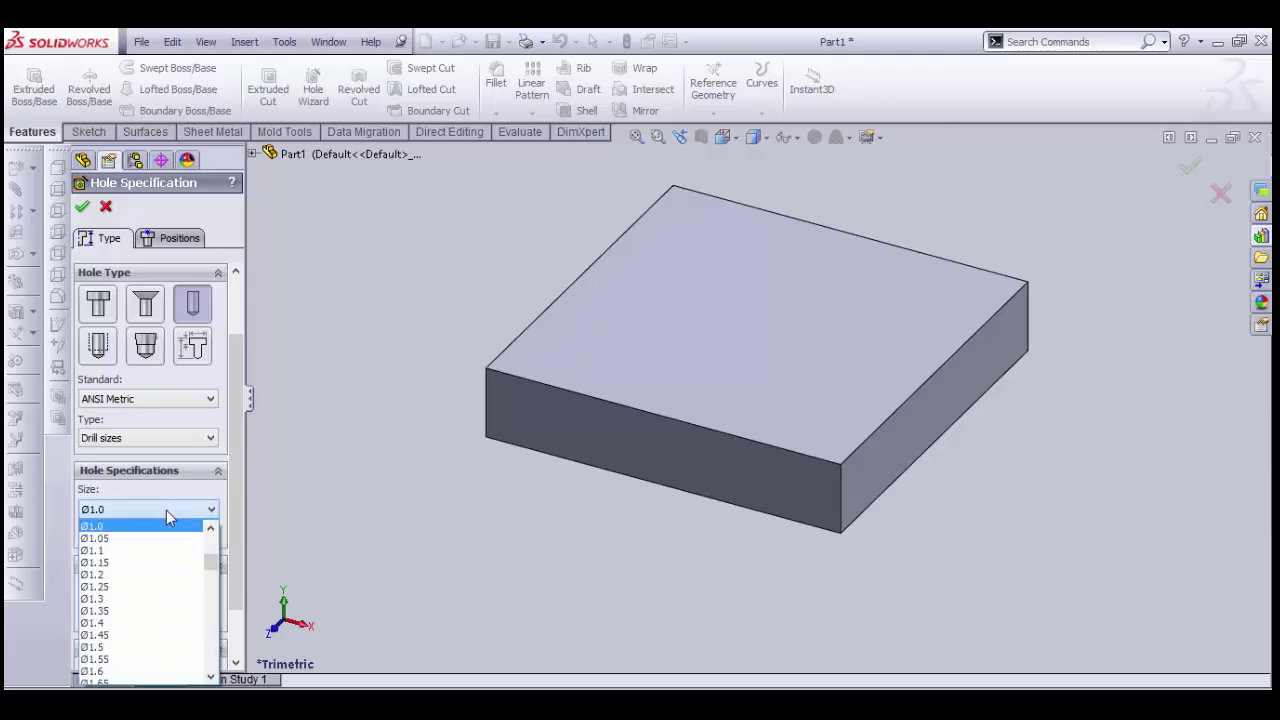
{"action": "scroll", "coordinate": [142, 615], "scroll_direction": "down", "scroll_amount": 6}
{"action": "scroll", "coordinate": [140, 622], "scroll_direction": "down", "scroll_amount": 9}
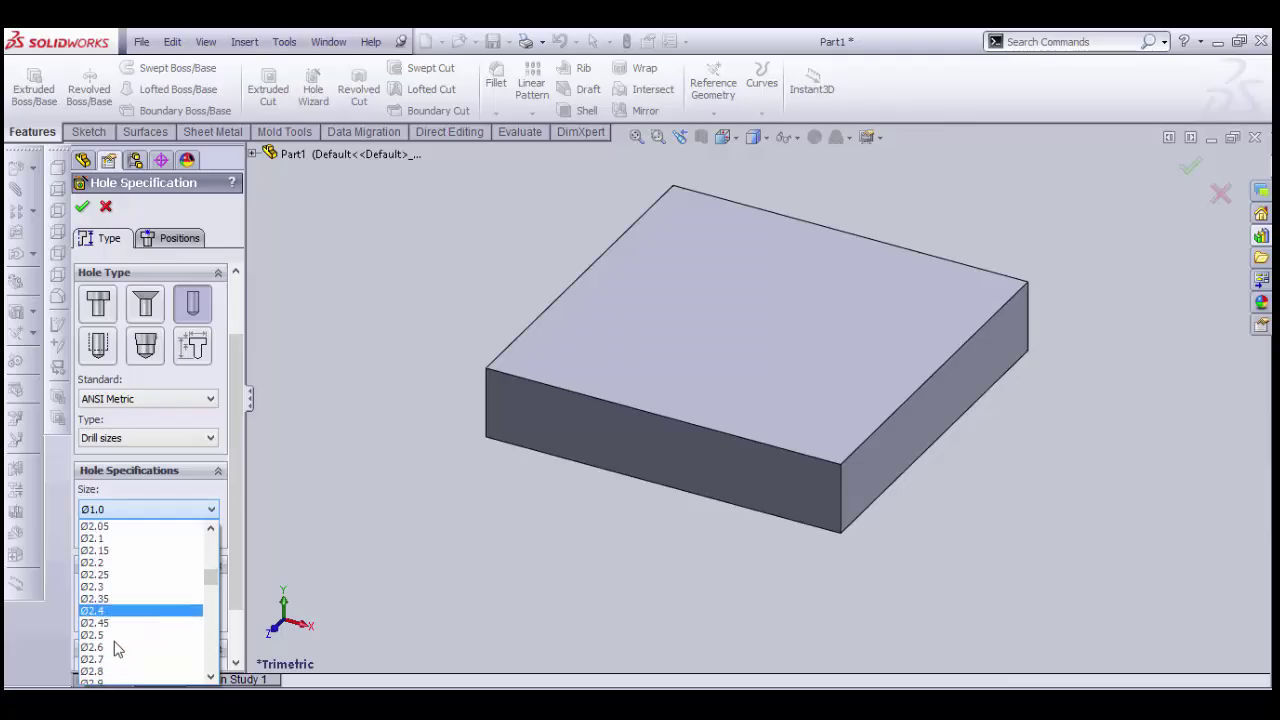
{"action": "scroll", "coordinate": [111, 650], "scroll_direction": "down", "scroll_amount": 12}
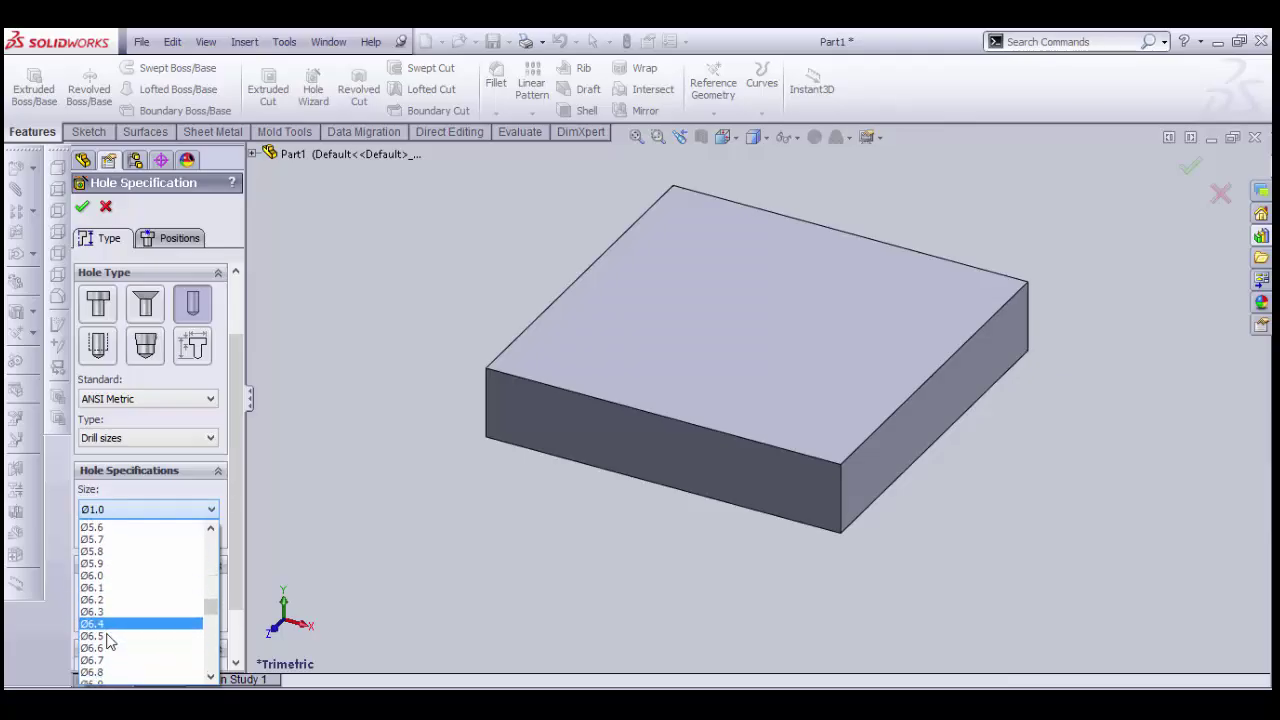
{"action": "scroll", "coordinate": [111, 645], "scroll_direction": "down", "scroll_amount": 7}
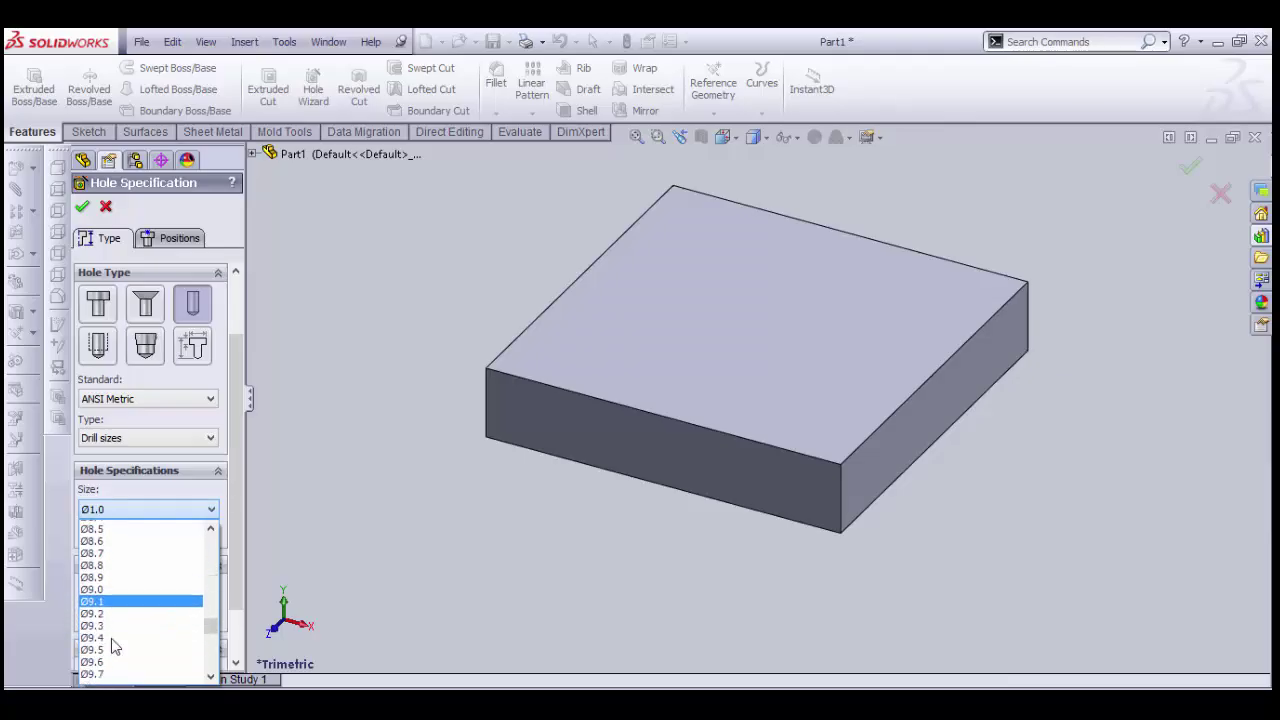
{"action": "scroll", "coordinate": [115, 633], "scroll_direction": "down", "scroll_amount": 2}
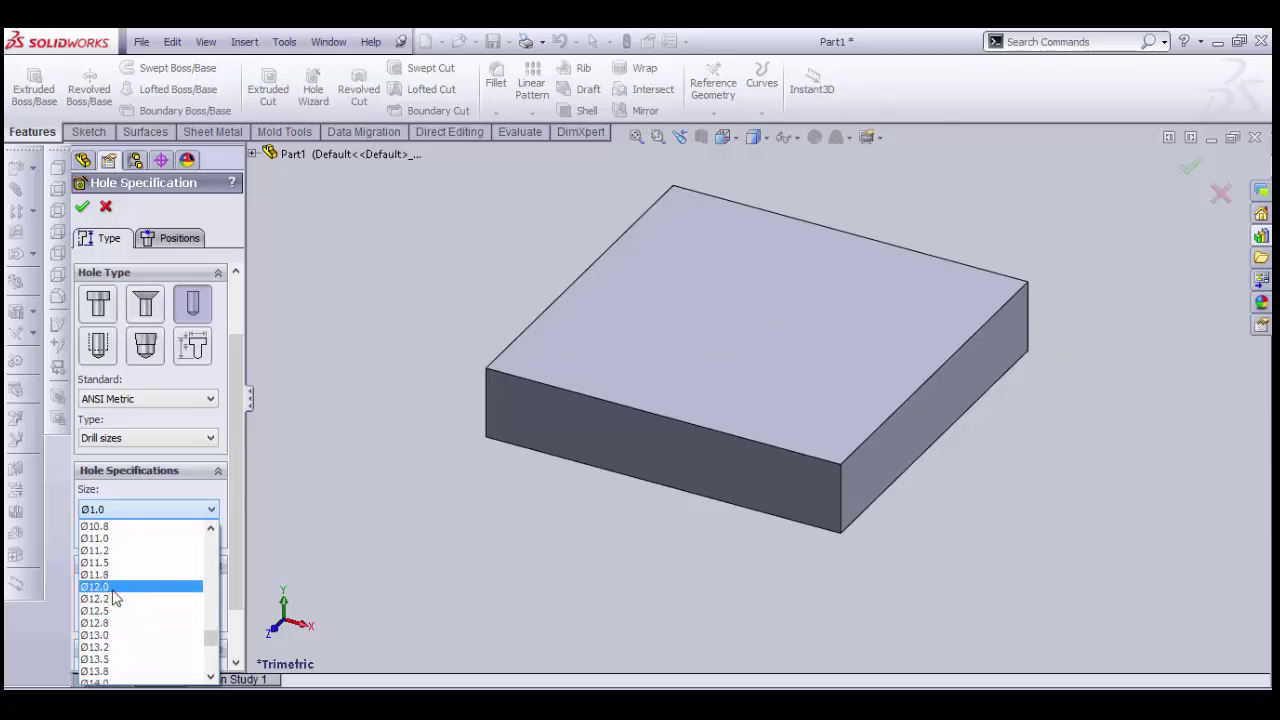
{"action": "scroll", "coordinate": [124, 535], "scroll_direction": "up", "scroll_amount": 1}
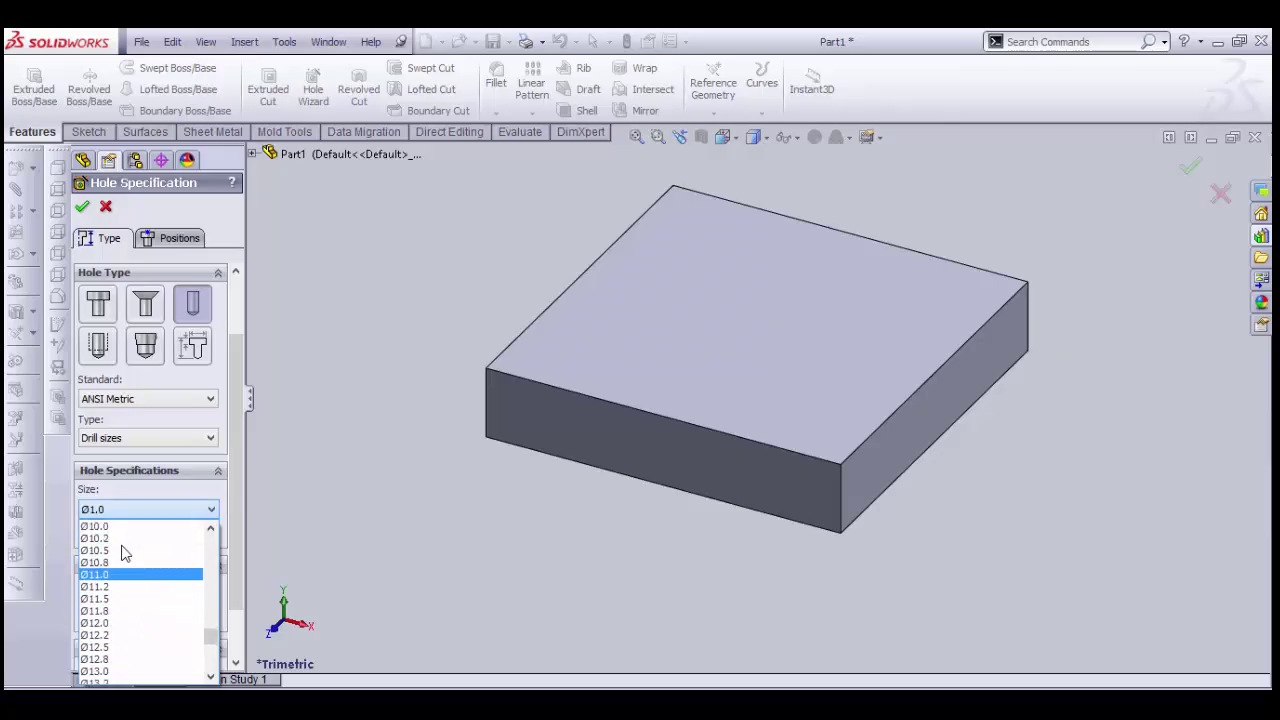
{"action": "left_click", "coordinate": [125, 528]}
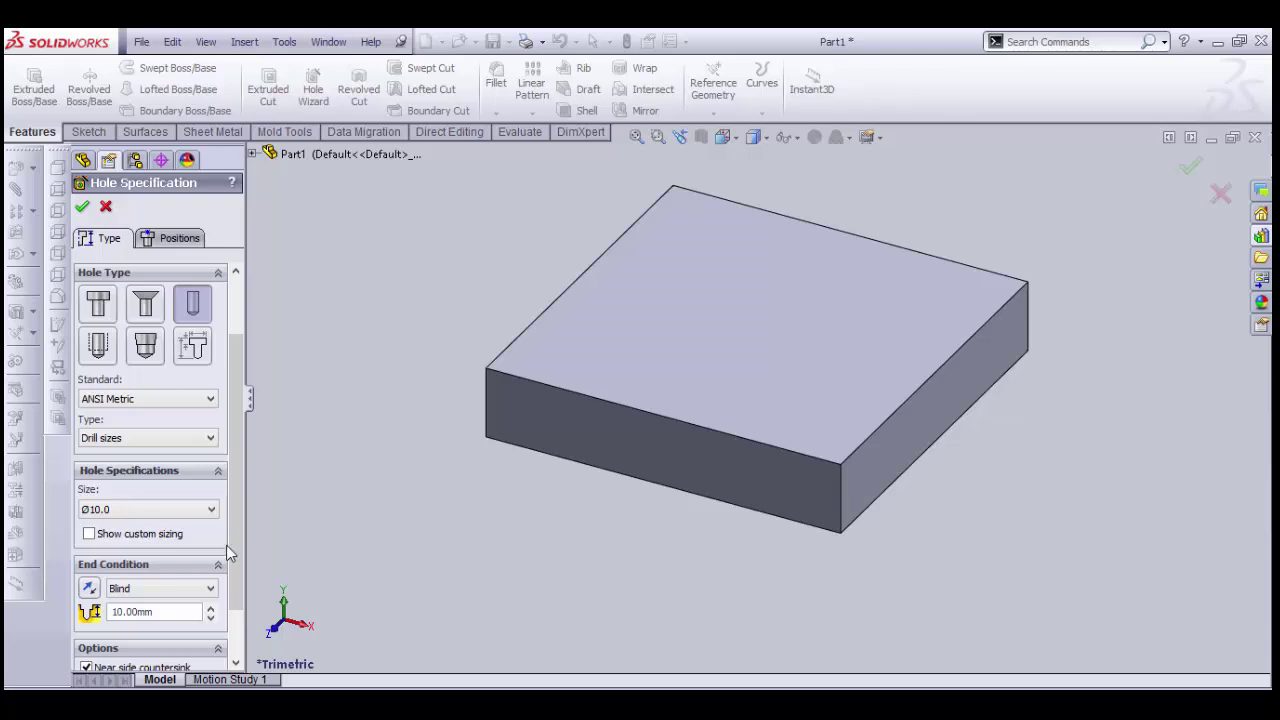
Change the hole end condition from blind 10.00 mm to Through All
{"action": "scroll", "coordinate": [237, 540], "scroll_direction": "down", "scroll_amount": 3}
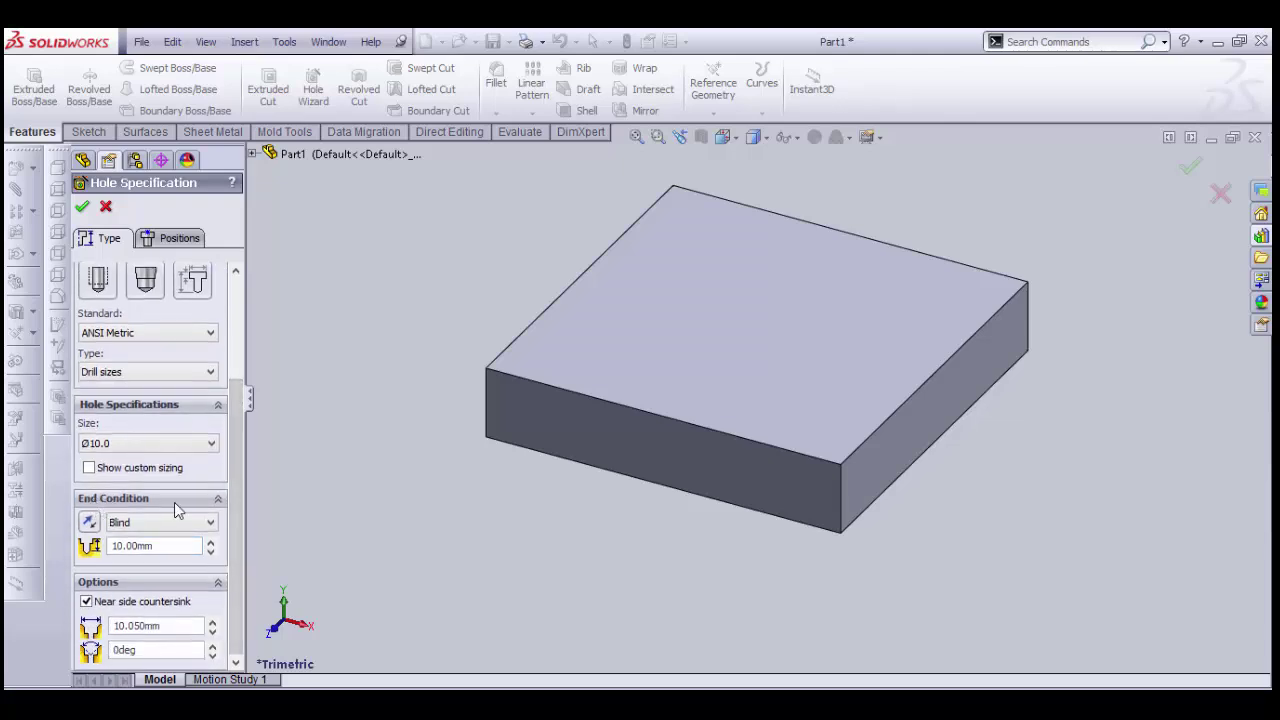
{"action": "left_click", "coordinate": [150, 524]}
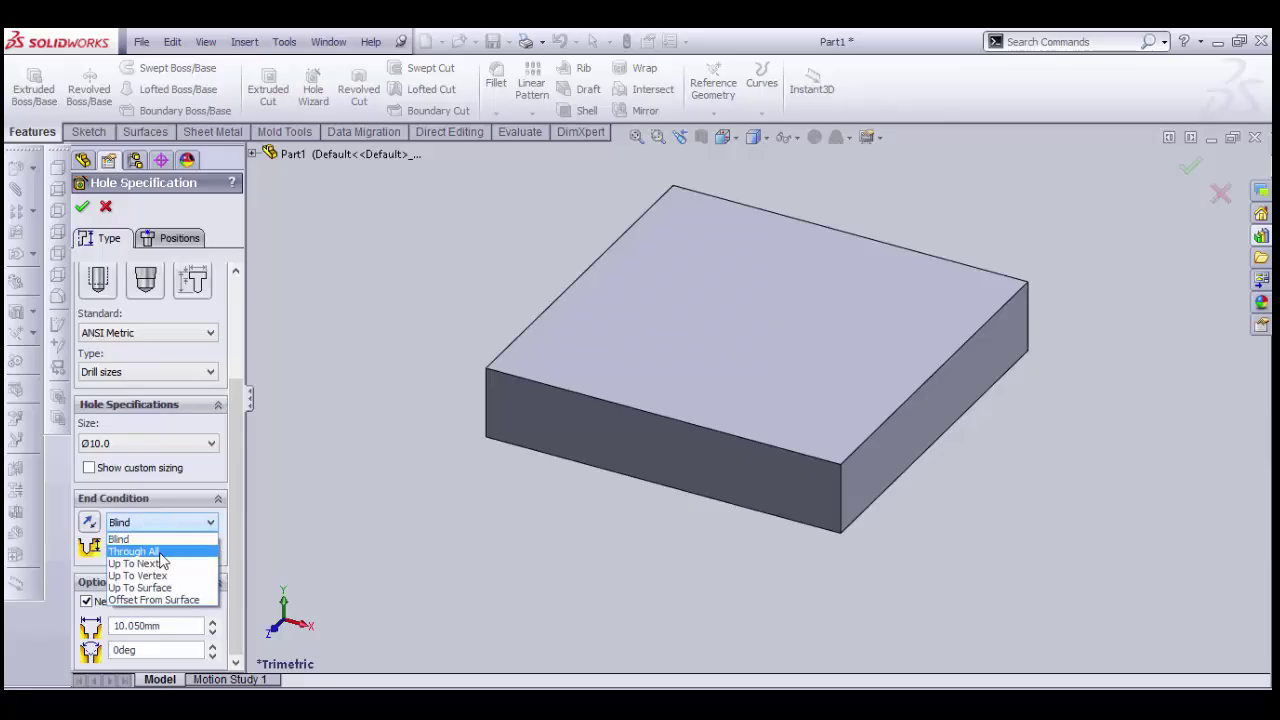
{"action": "left_click", "coordinate": [160, 553]}
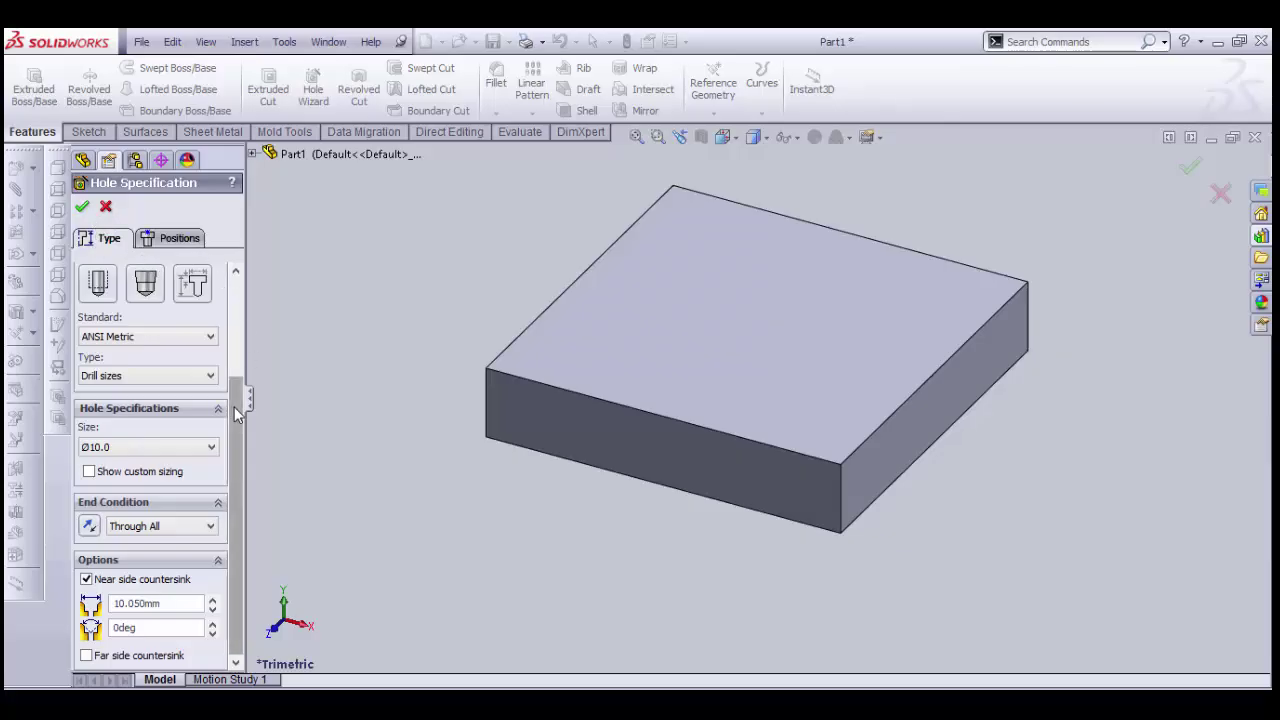
{"action": "left_click_drag", "start_coordinate": [234, 407], "coordinate": [235, 299]}
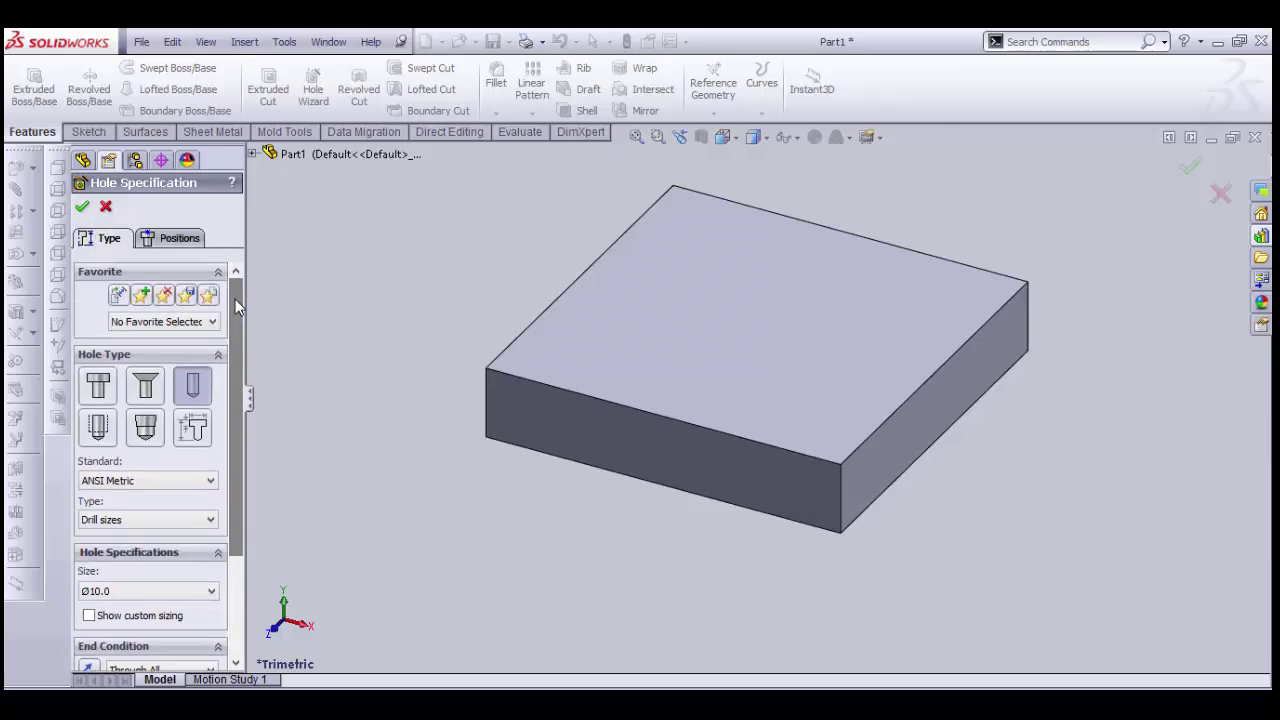
Place four hole centres near the top face's corners and view that face head-on
{"action": "left_click", "coordinate": [173, 241]}
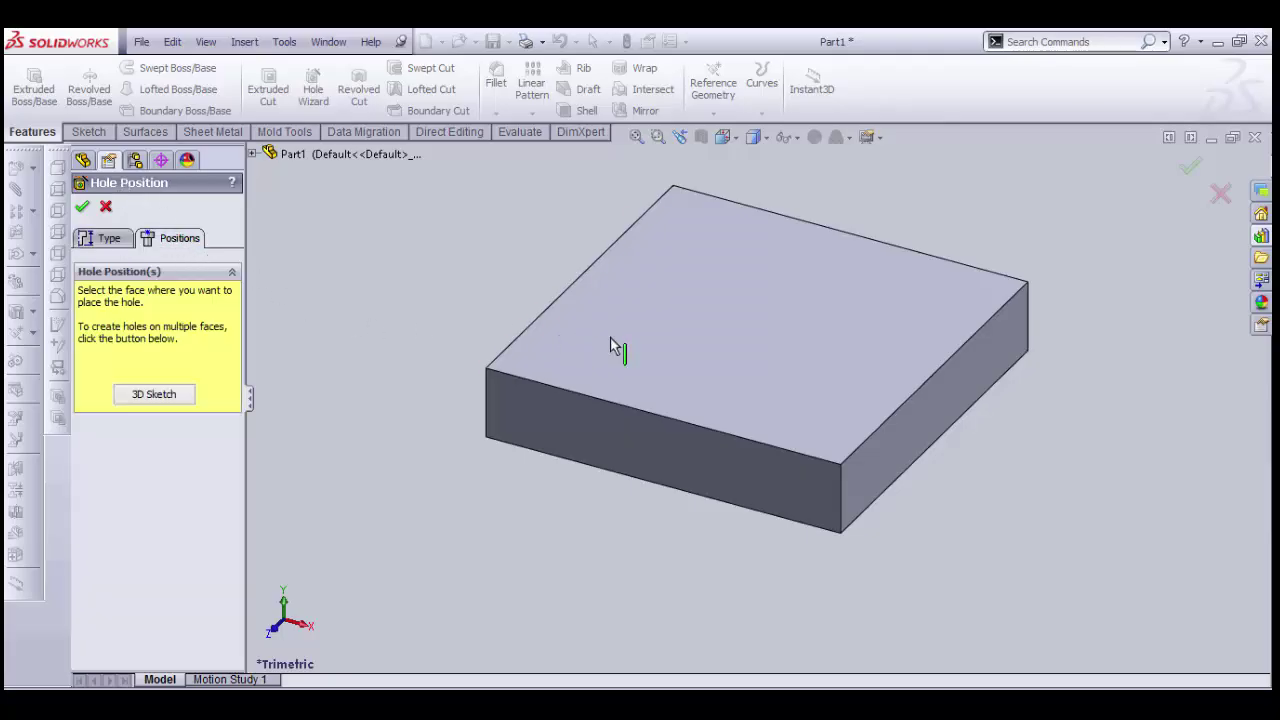
{"action": "left_click", "coordinate": [685, 222]}
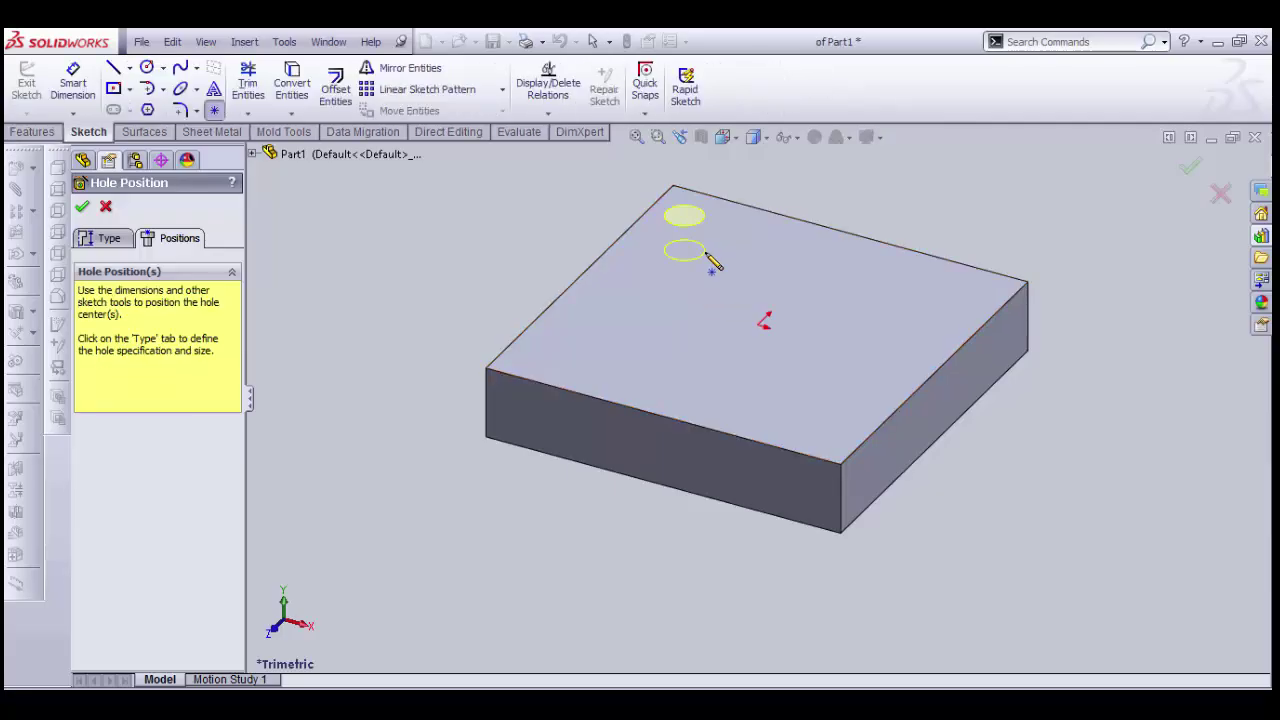
{"action": "left_click", "coordinate": [684, 219]}
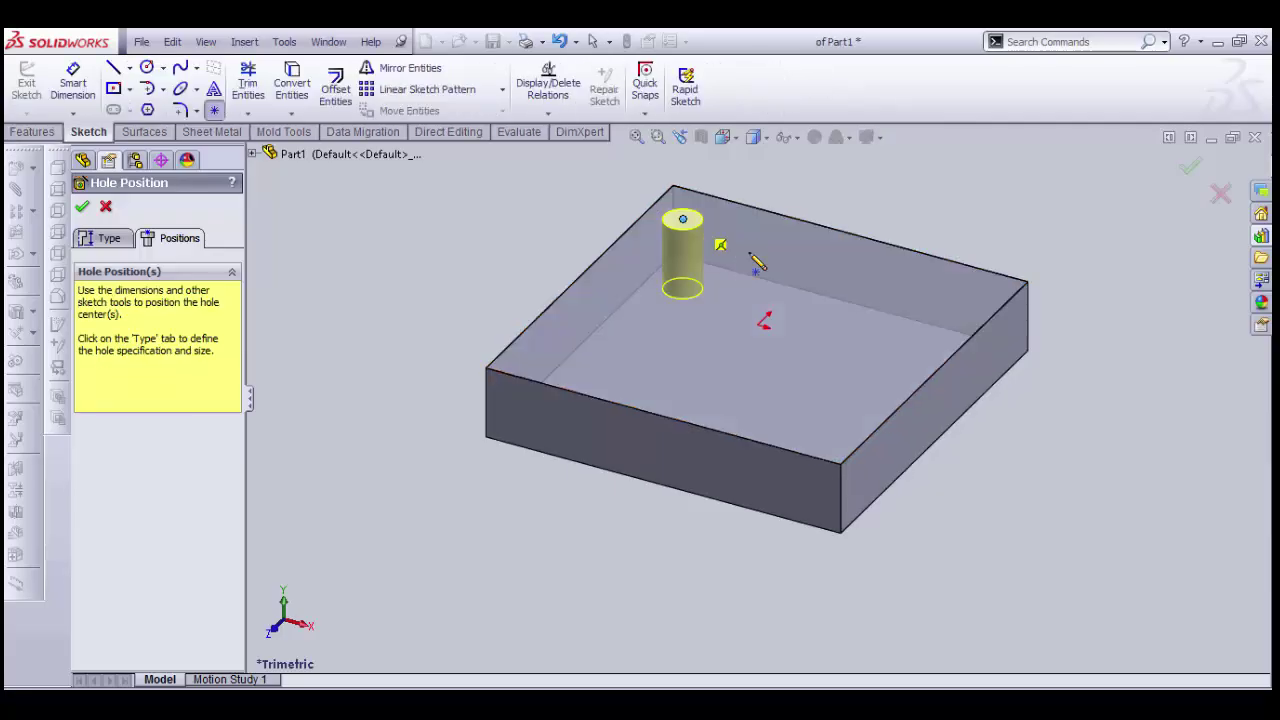
{"action": "left_click", "coordinate": [920, 288]}
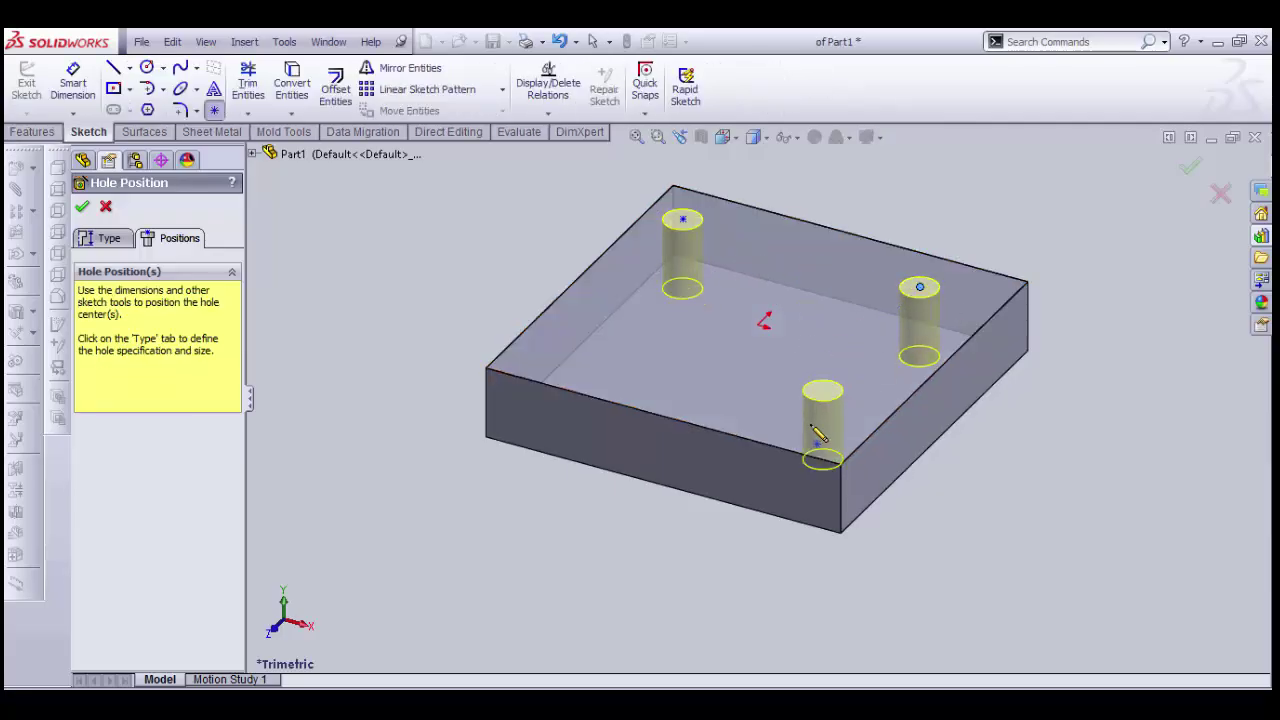
{"action": "left_click", "coordinate": [815, 421]}
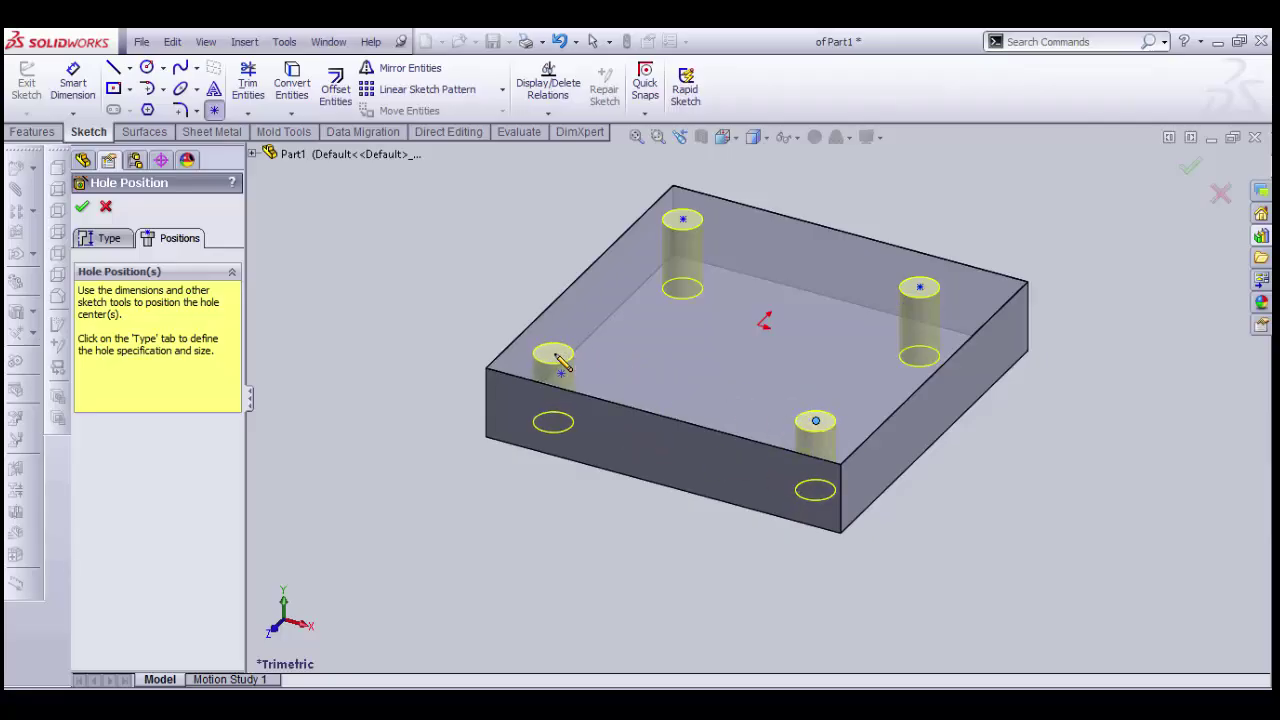
{"action": "left_click", "coordinate": [556, 351]}
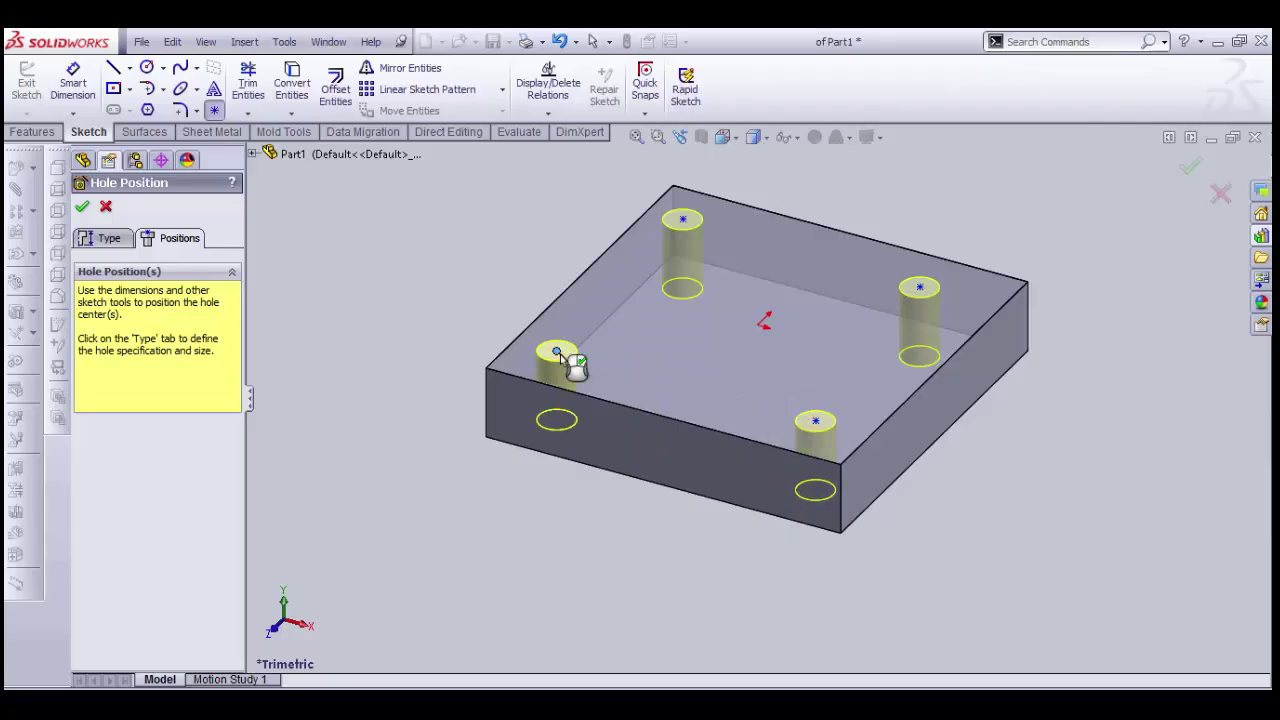
{"action": "left_click", "coordinate": [723, 137]}
{"action": "left_click", "coordinate": [748, 183]}
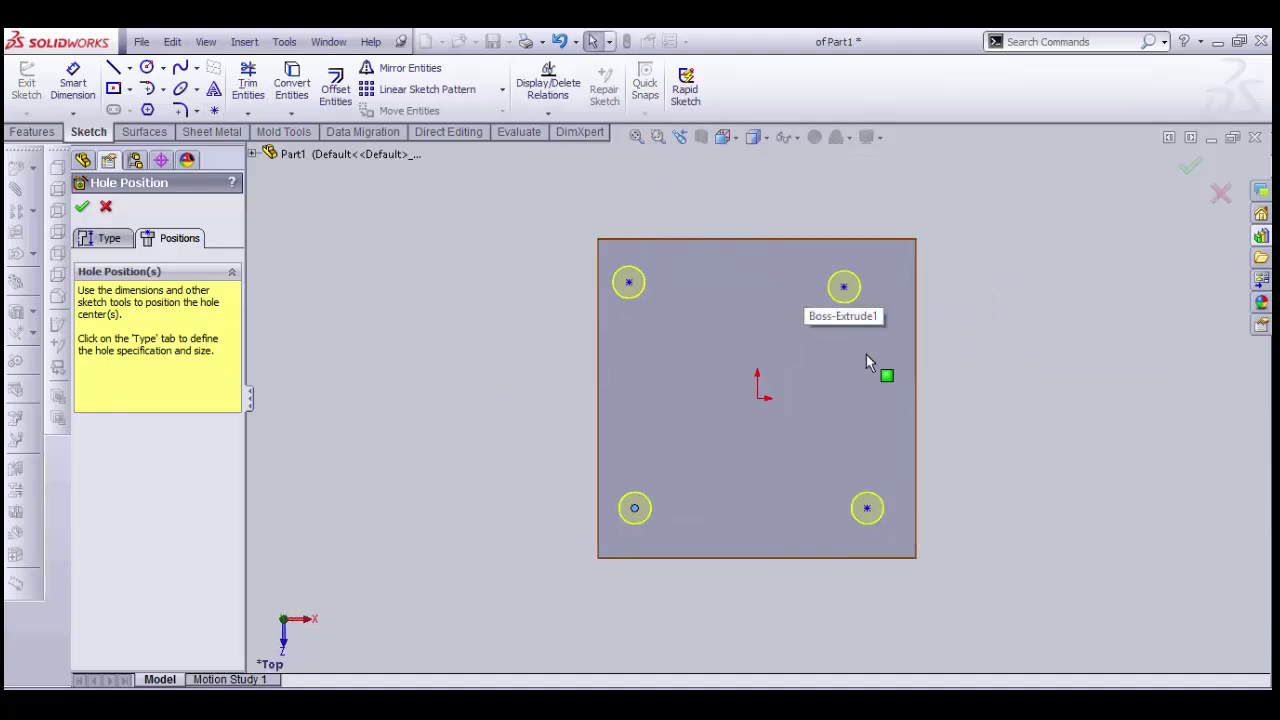
Dimension the top two hole centres 60 mm apart
{"action": "left_click", "coordinate": [72, 84]}
{"action": "left_click", "coordinate": [629, 282]}
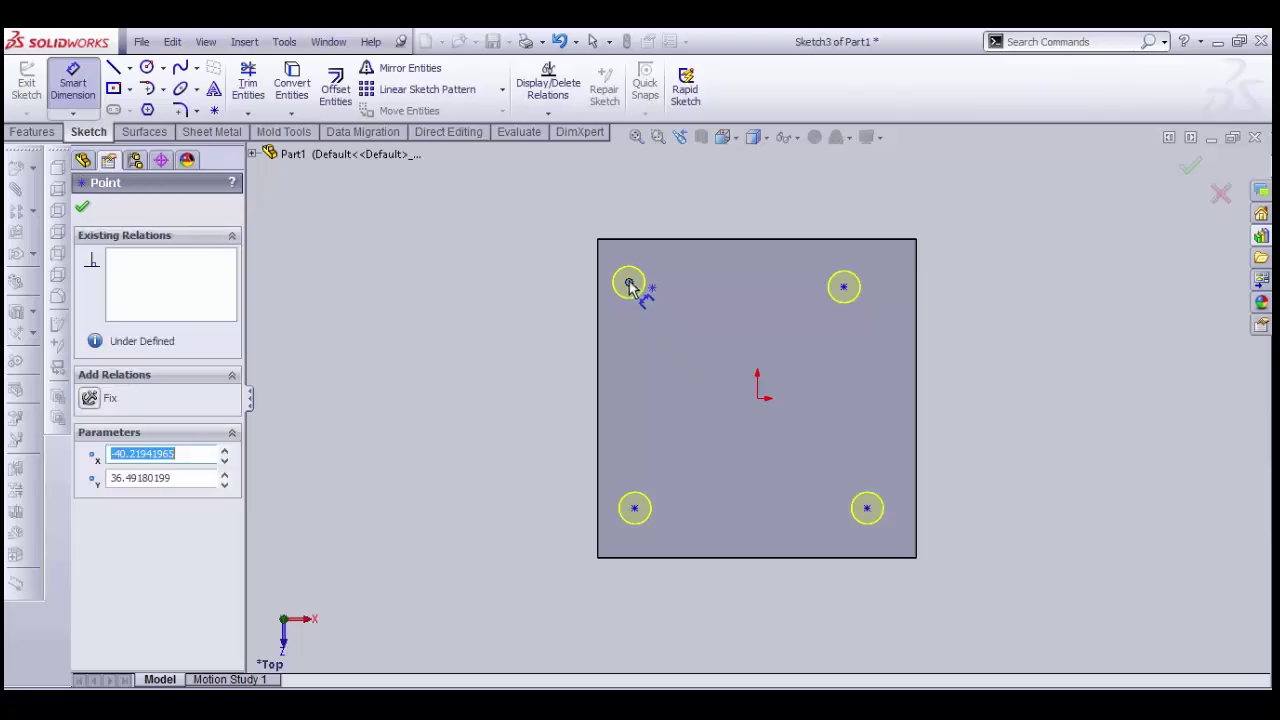
{"action": "left_click", "coordinate": [846, 292]}
{"action": "left_click", "coordinate": [757, 224]}
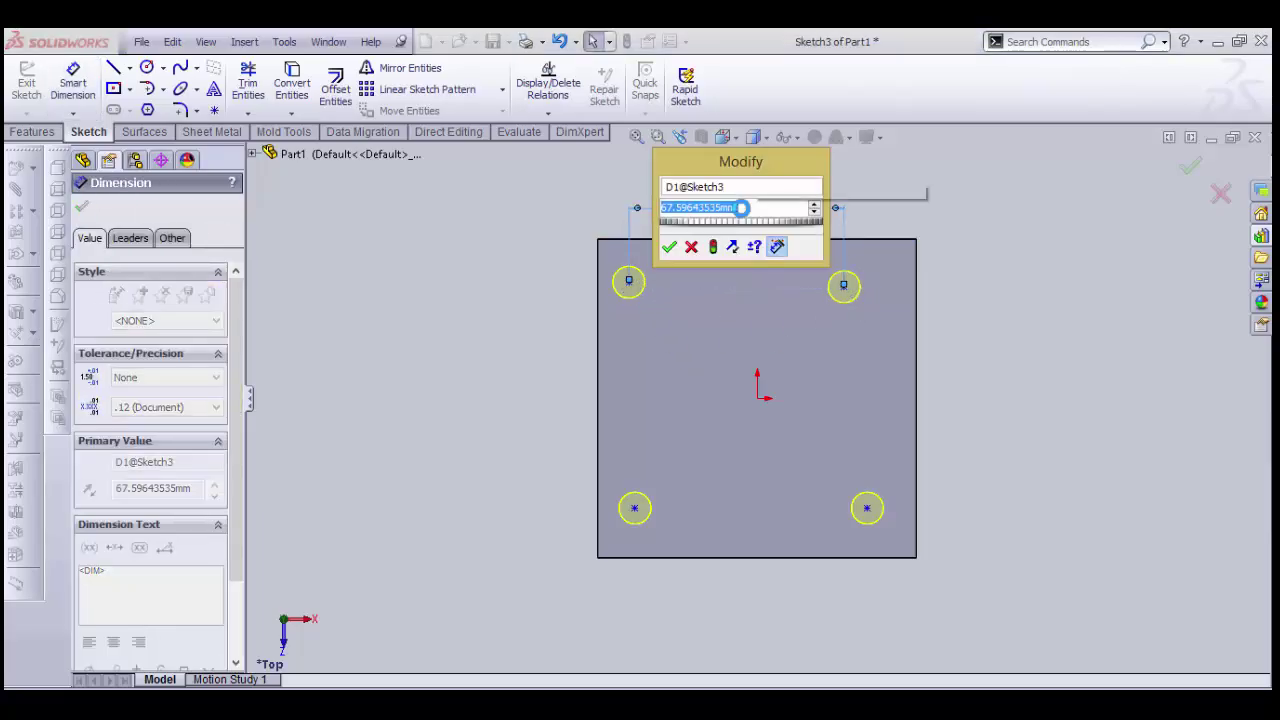
{"action": "type", "text": "60"}
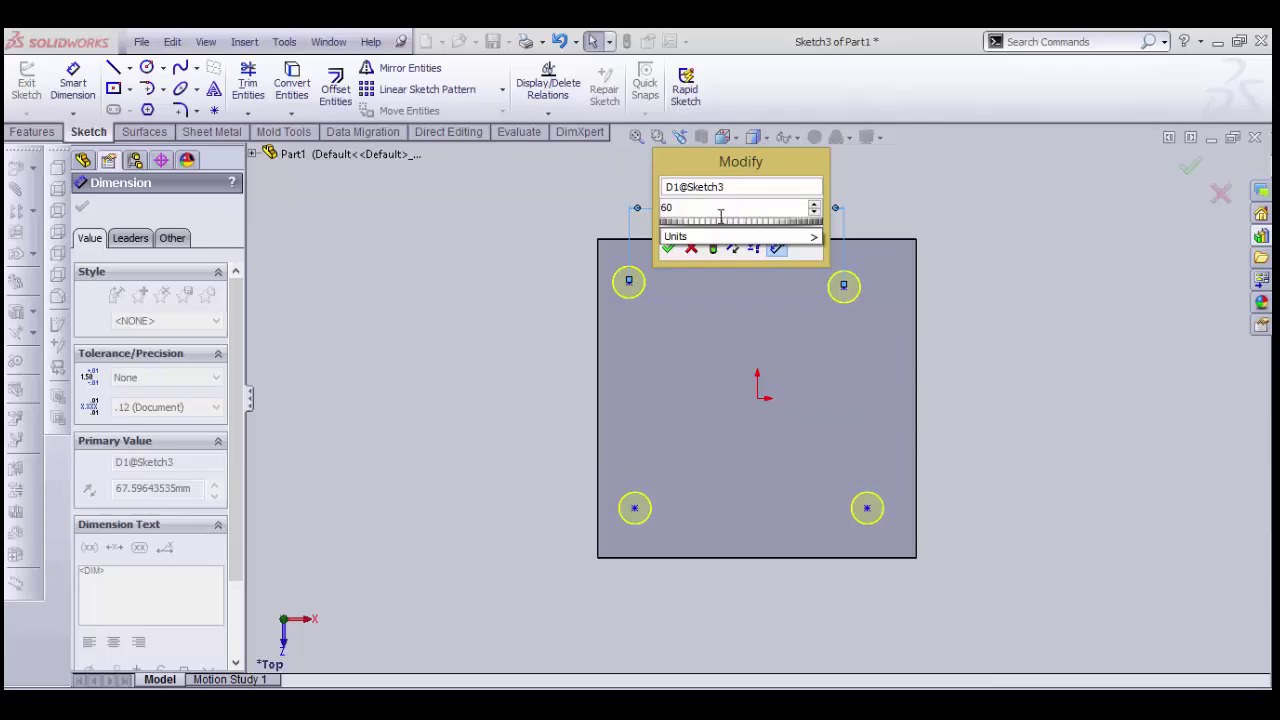
{"action": "key", "text": "Return"}
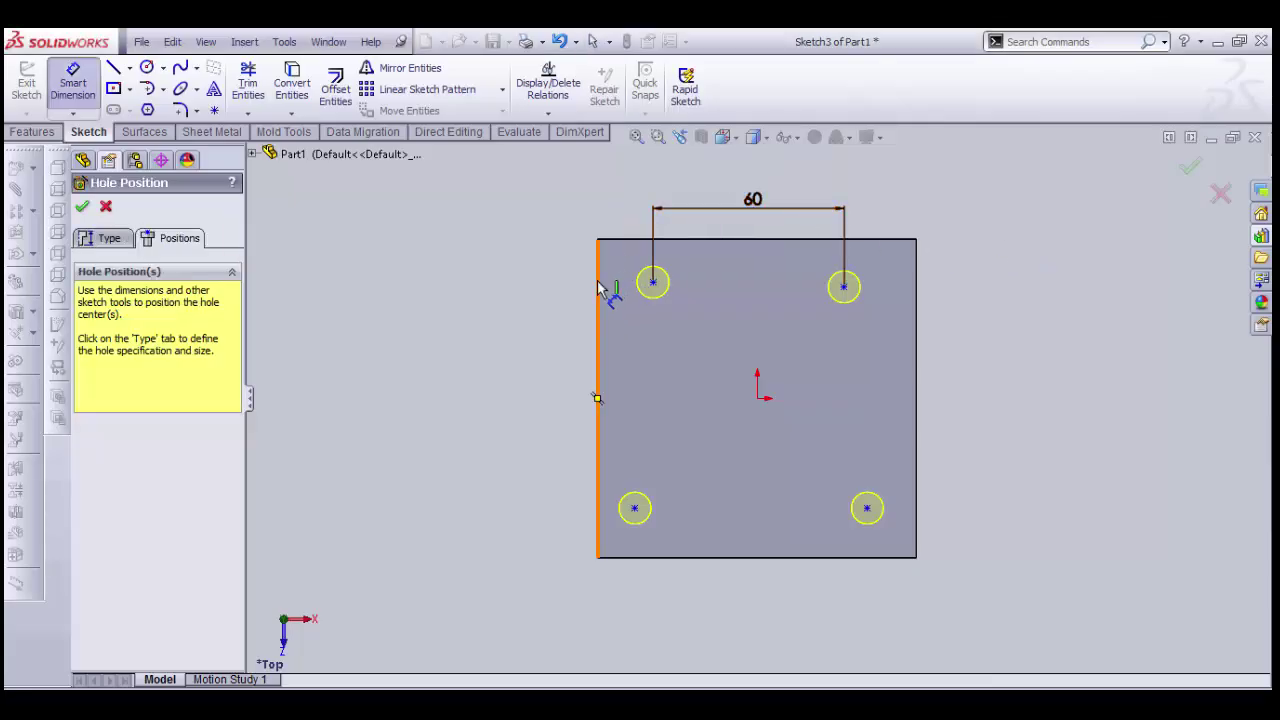
Dimension the top-left and bottom-left hole centres 20 mm from the left edge
{"action": "left_click", "coordinate": [598, 289]}
{"action": "left_click", "coordinate": [653, 283]}
{"action": "left_click", "coordinate": [551, 298]}
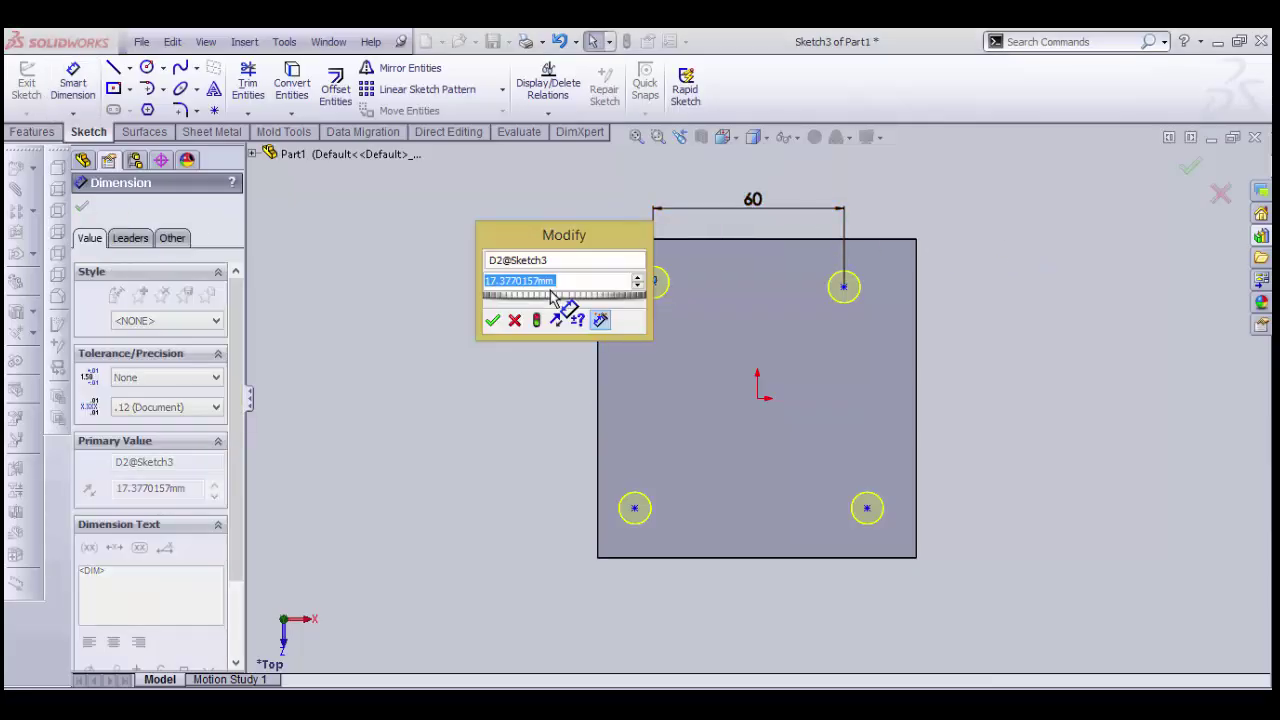
{"action": "type", "text": "20"}
{"action": "key", "text": "Return"}
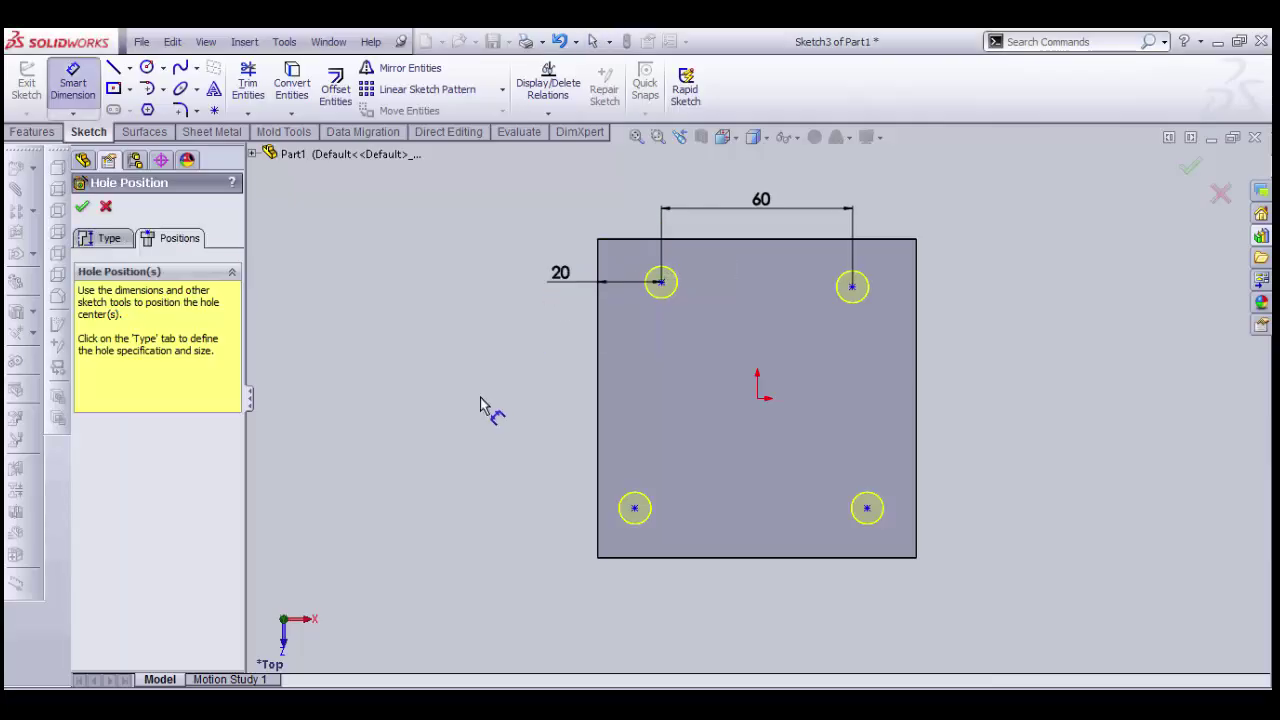
{"action": "left_click", "coordinate": [631, 511]}
{"action": "left_click", "coordinate": [599, 498]}
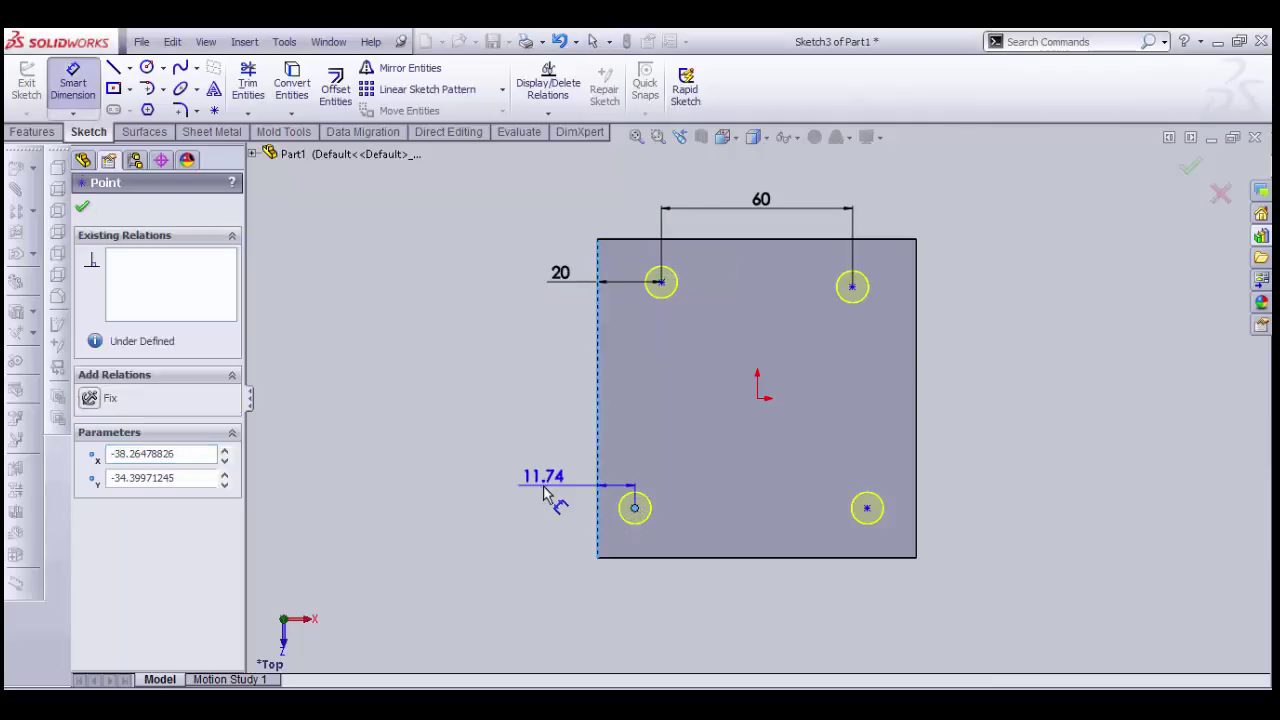
{"action": "left_click", "coordinate": [547, 492]}
{"action": "type", "text": "20.00mm"}
{"action": "left_click", "coordinate": [471, 525]}
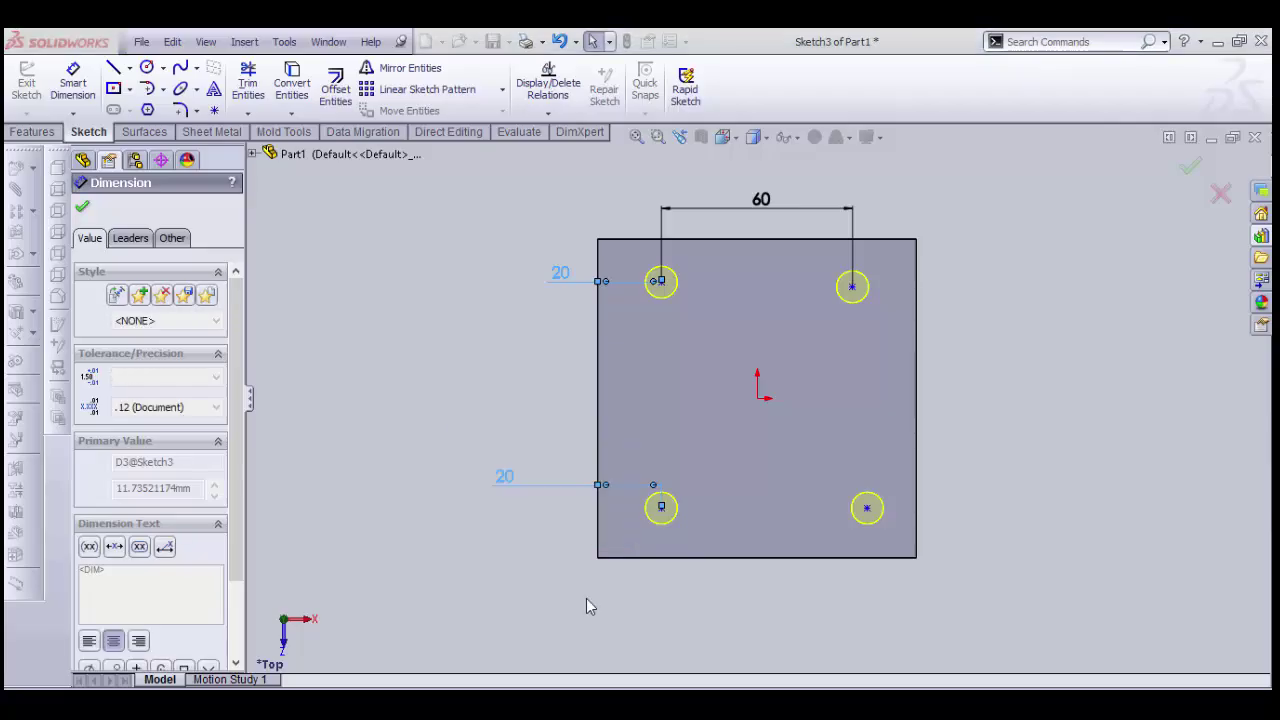
Dimension the bottom two hole centres 60 mm apart, equal to the top spacing
{"action": "left_click", "coordinate": [868, 510]}
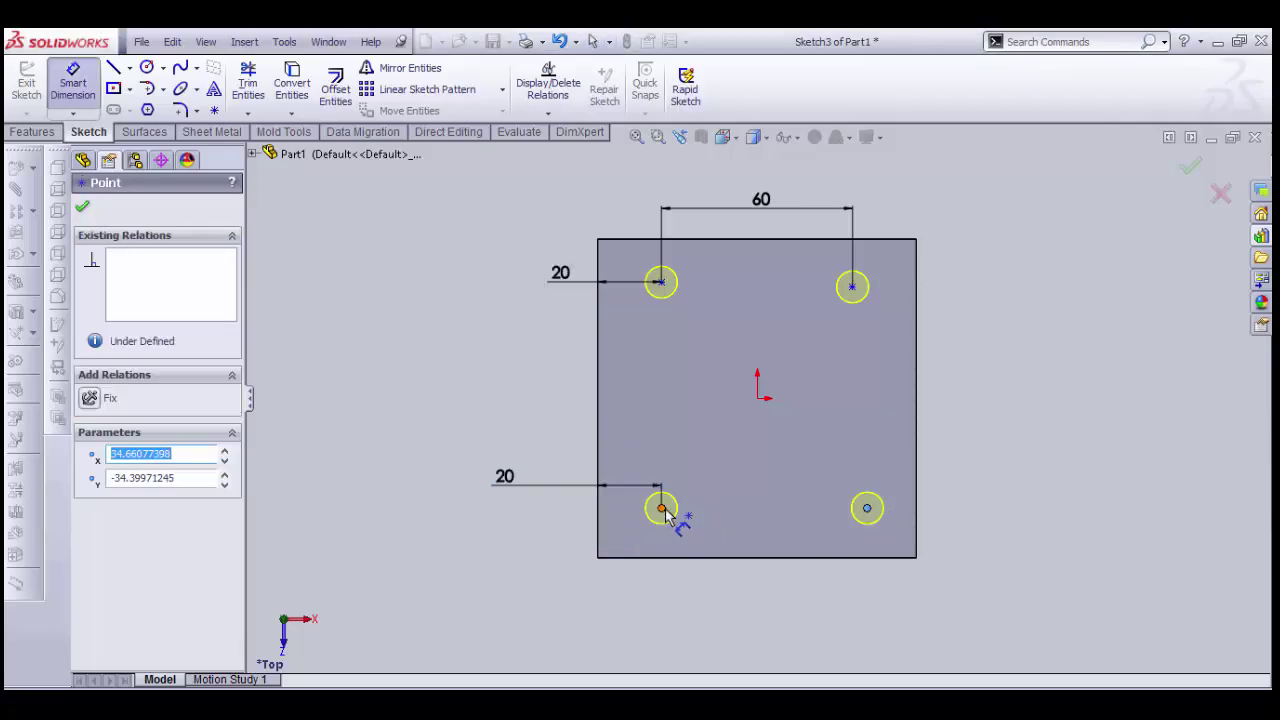
{"action": "left_click", "coordinate": [867, 508]}
{"action": "left_click", "coordinate": [771, 609]}
{"action": "left_click", "coordinate": [770, 207]}
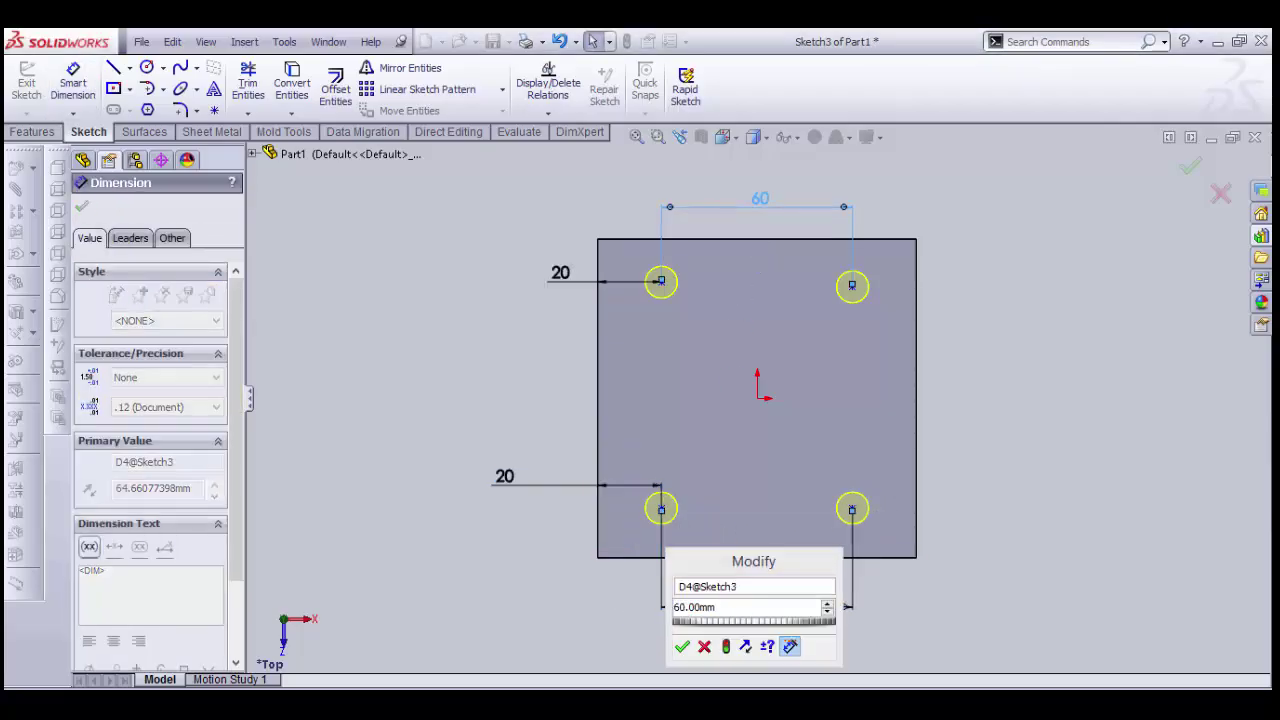
{"action": "left_click", "coordinate": [682, 646]}
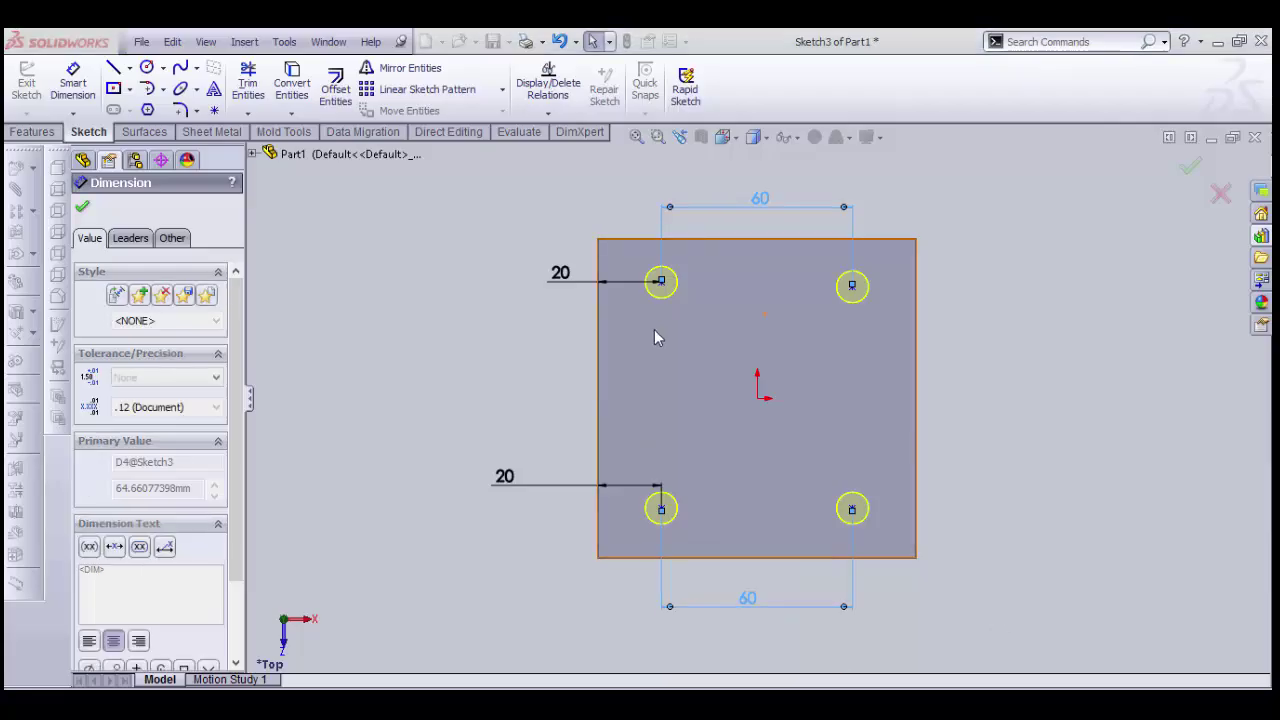
Dimension the top-left hole centre 20 mm below the top edge
{"action": "left_click", "coordinate": [661, 282]}
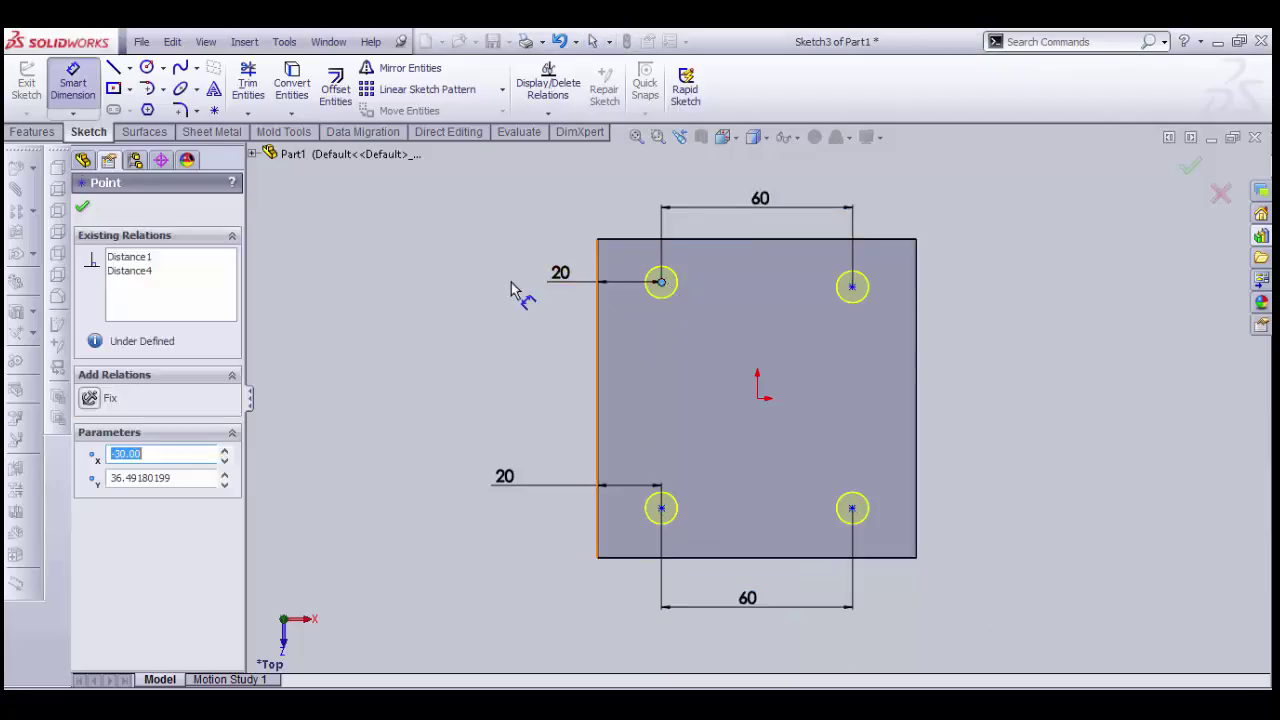
{"action": "left_click", "coordinate": [657, 240]}
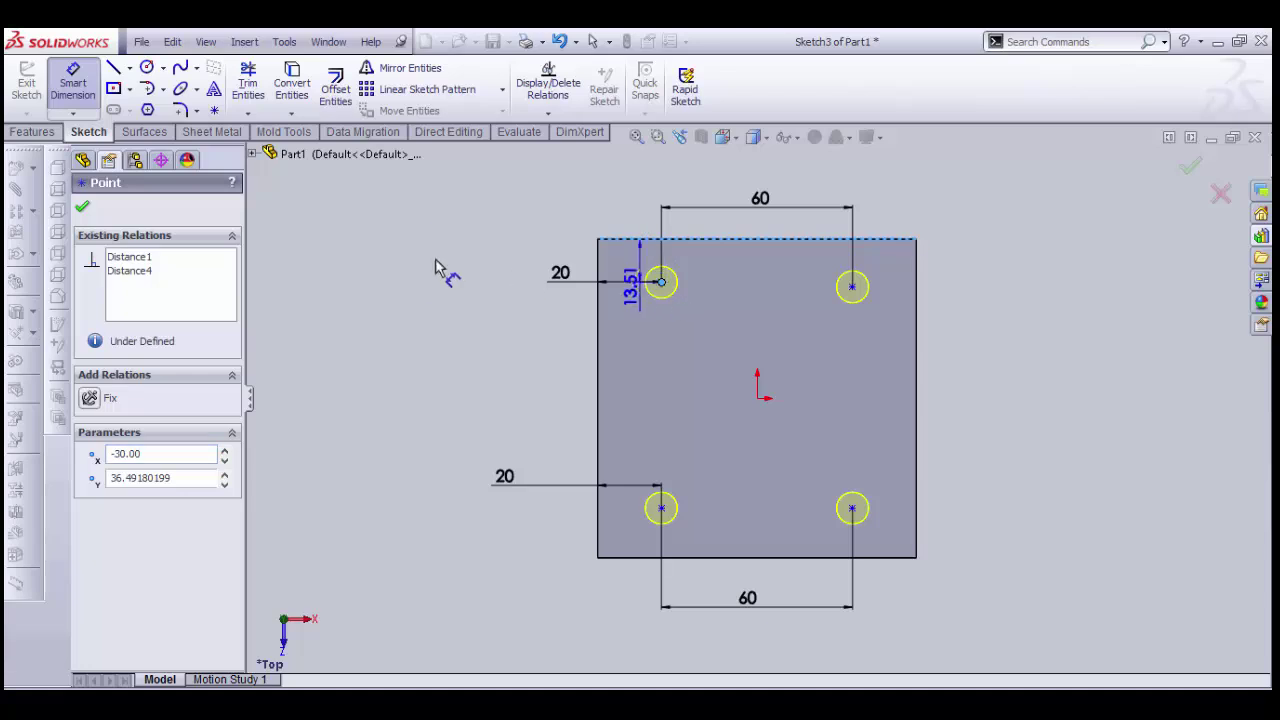
{"action": "left_click", "coordinate": [447, 288]}
{"action": "type", "text": "2"}
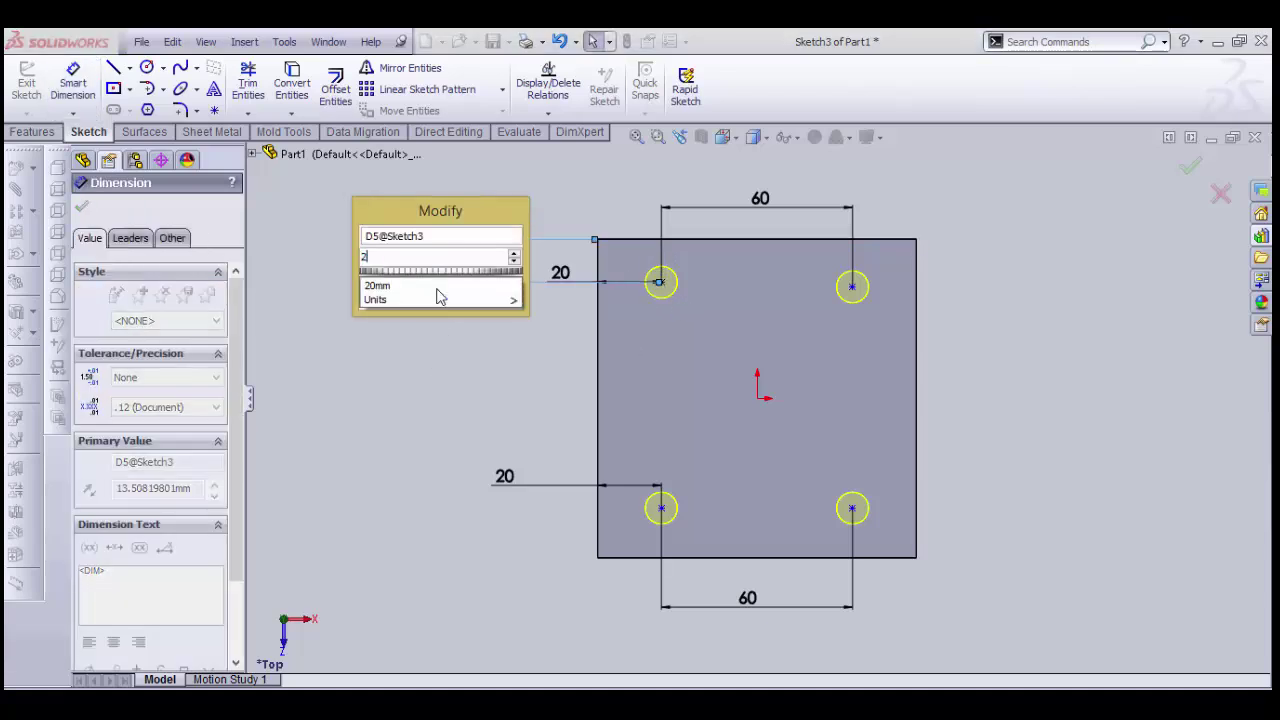
{"action": "type", "text": "0"}
{"action": "left_click", "coordinate": [390, 285]}
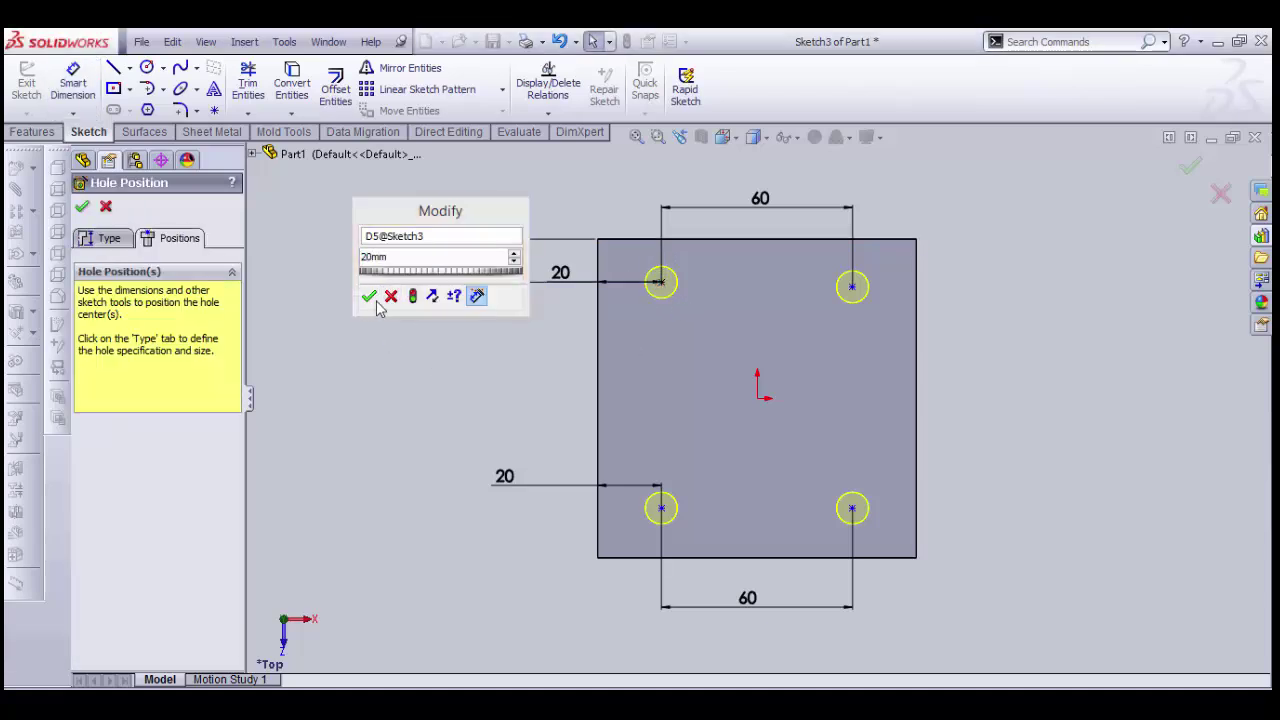
{"action": "left_click", "coordinate": [370, 297]}
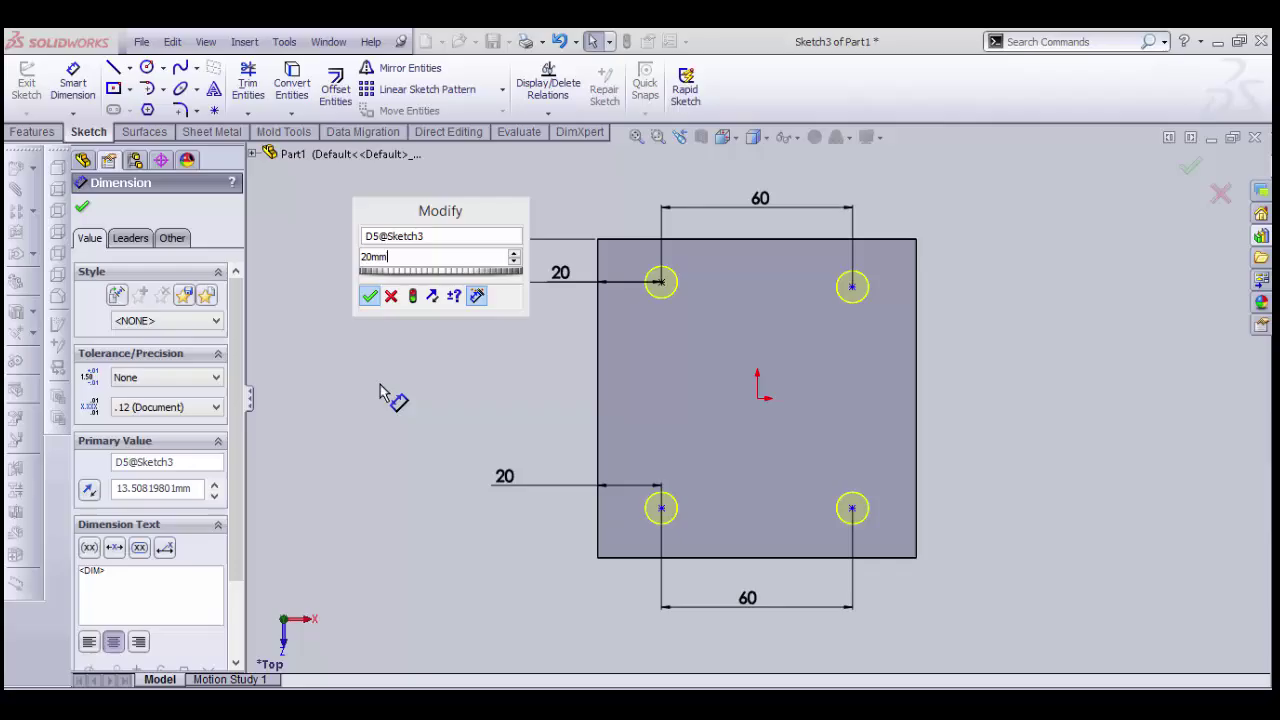
Set 60 mm vertical spacing between the left hole pair and the right hole pair
{"action": "left_click", "coordinate": [661, 510]}
{"action": "left_click", "coordinate": [661, 302]}
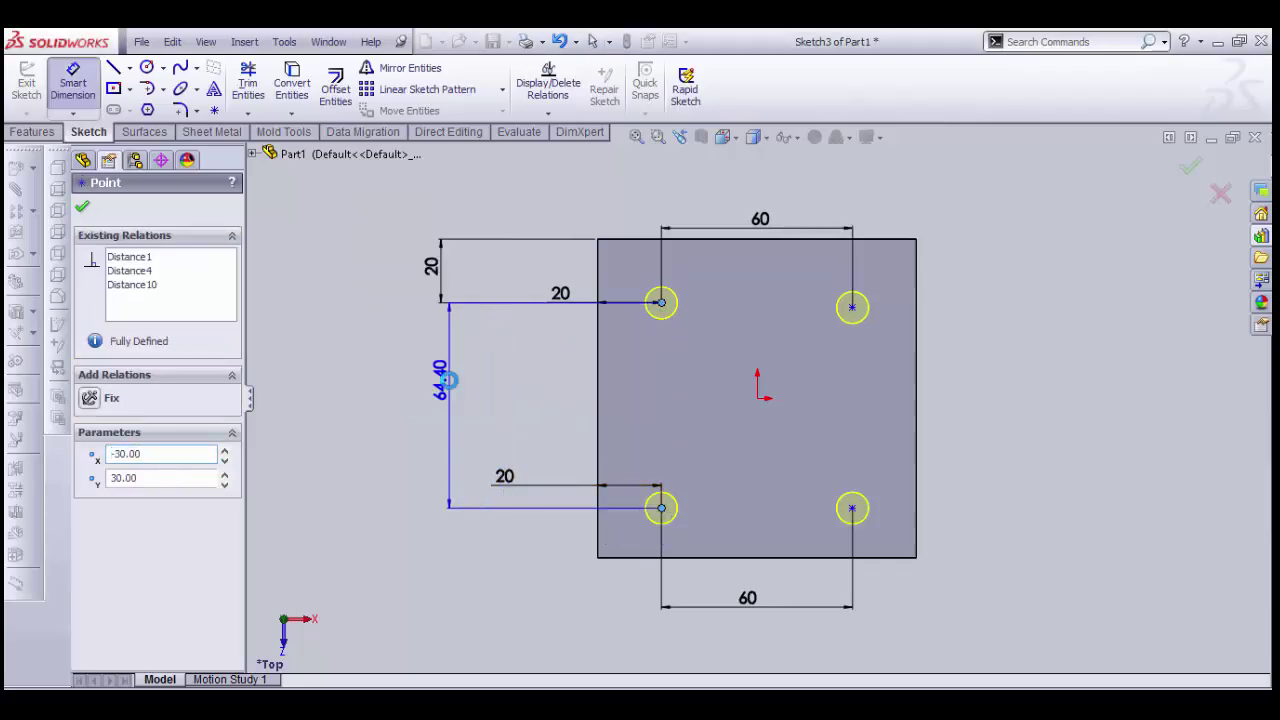
{"action": "left_click", "coordinate": [448, 380]}
{"action": "type", "text": "60.00mm"}
{"action": "left_click", "coordinate": [377, 420]}
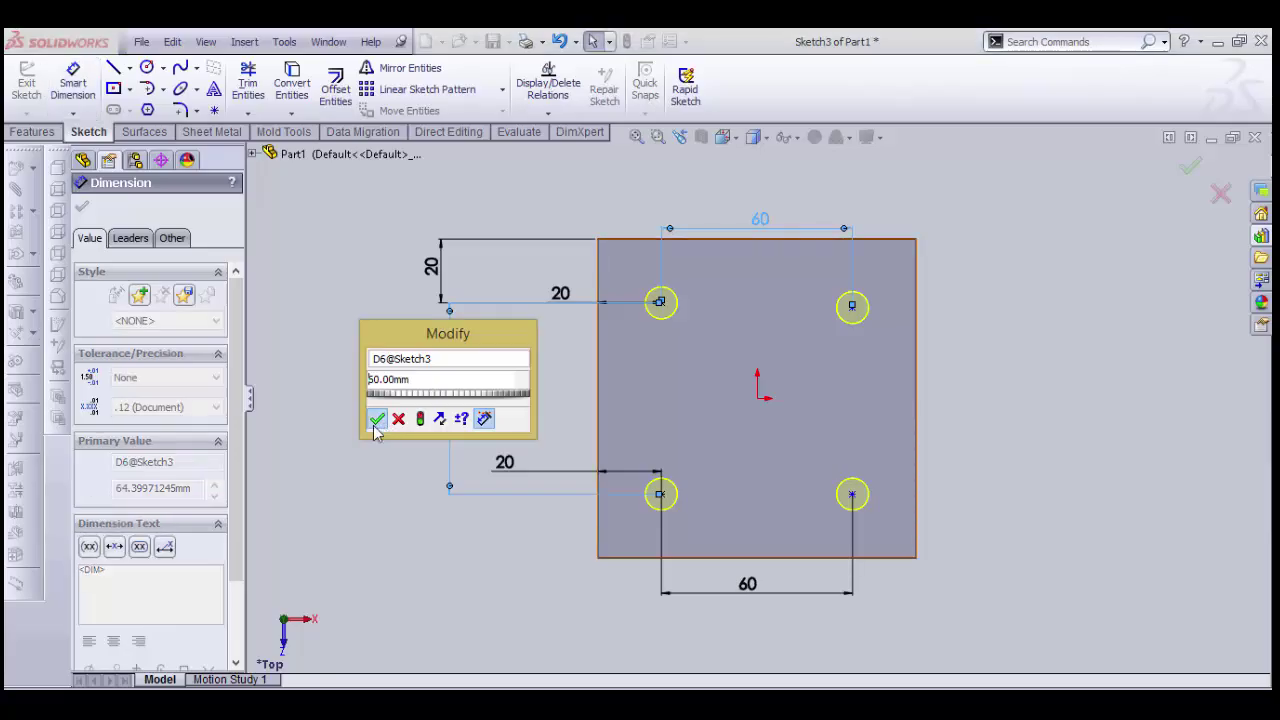
{"action": "key", "text": "Escape"}
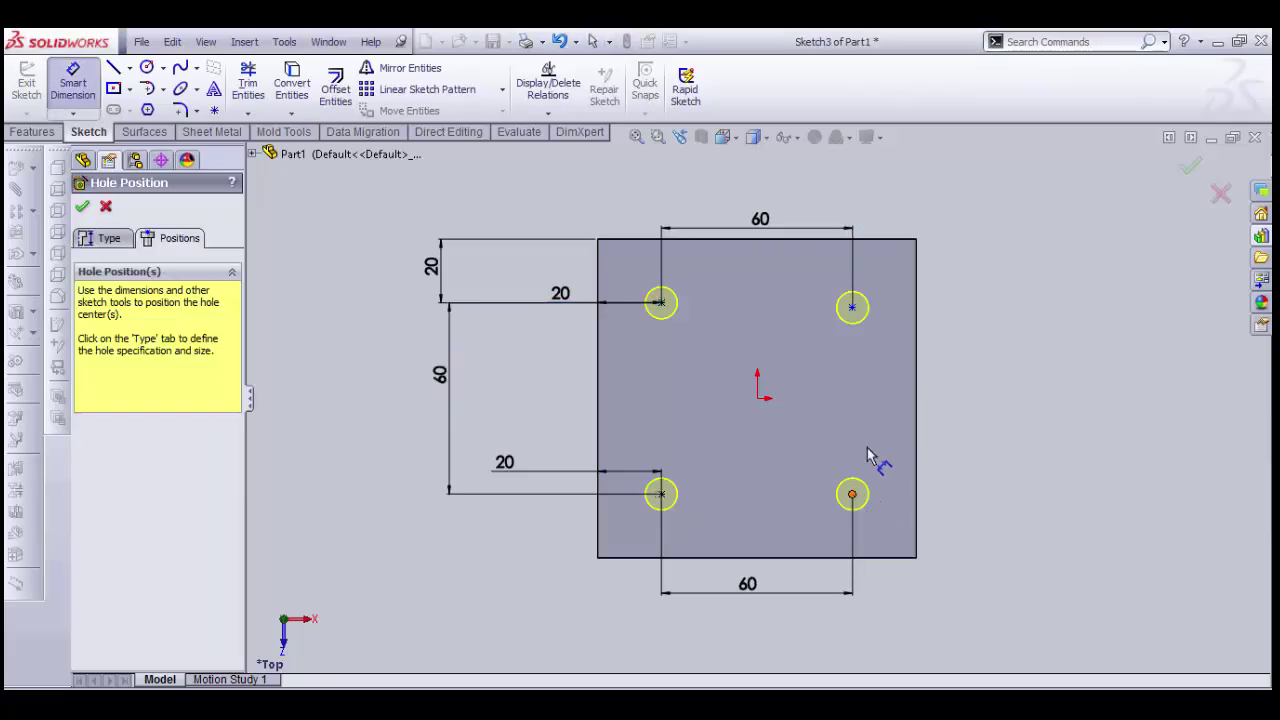
{"action": "left_click", "coordinate": [852, 494]}
{"action": "left_click", "coordinate": [852, 307]}
{"action": "left_click", "coordinate": [982, 388]}
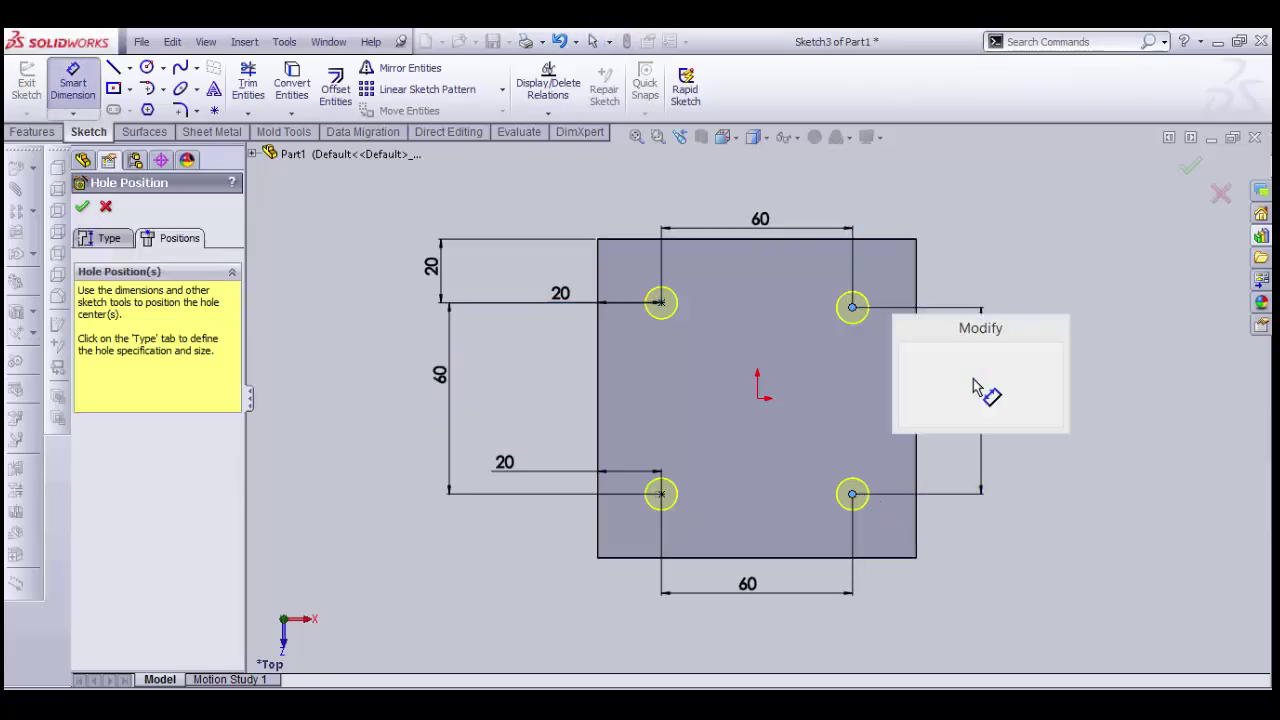
{"action": "type", "text": "60.00mm"}
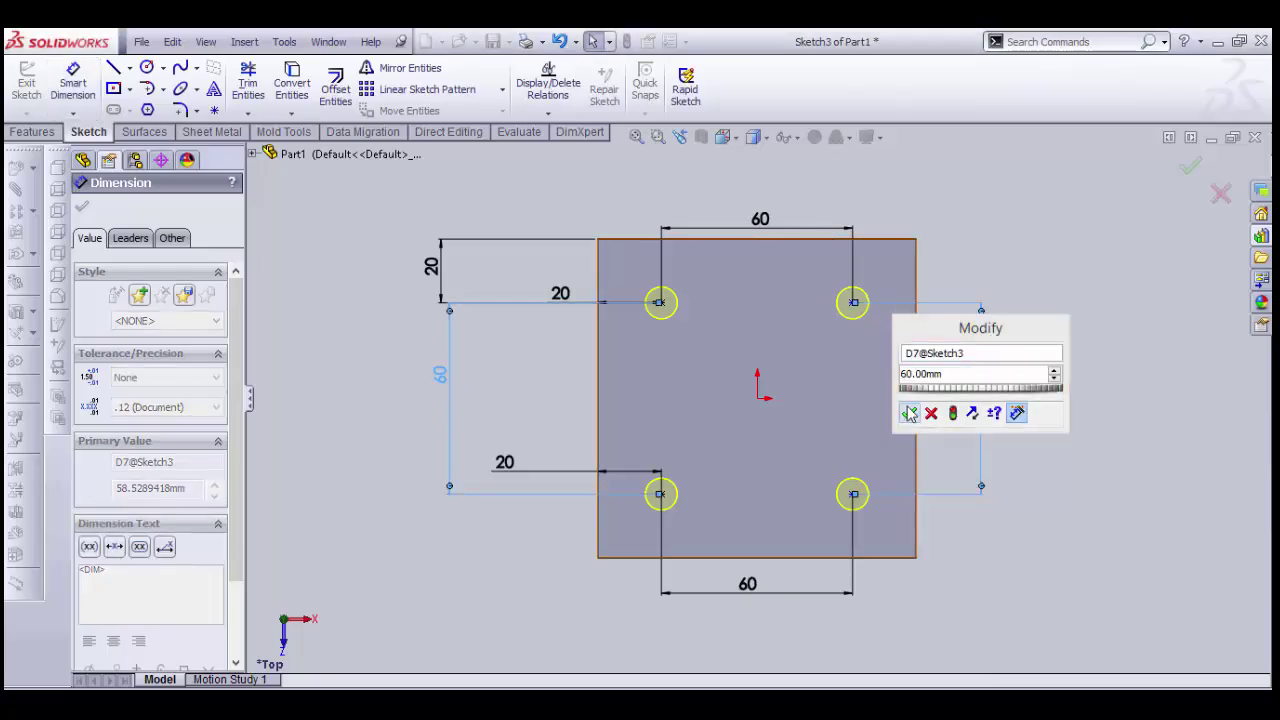
{"action": "key", "text": "Return"}
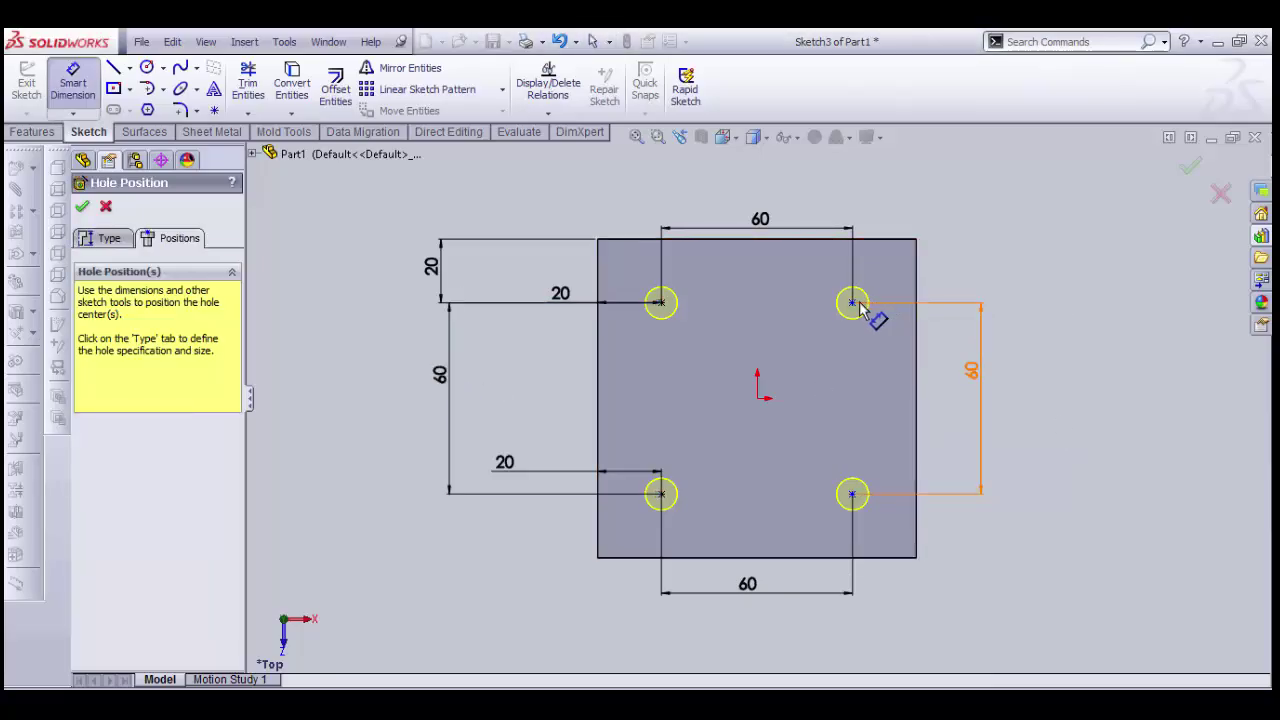
Dimension the top-right hole centre 20 mm below the top edge
{"action": "left_click", "coordinate": [853, 302]}
{"action": "left_click", "coordinate": [905, 247]}
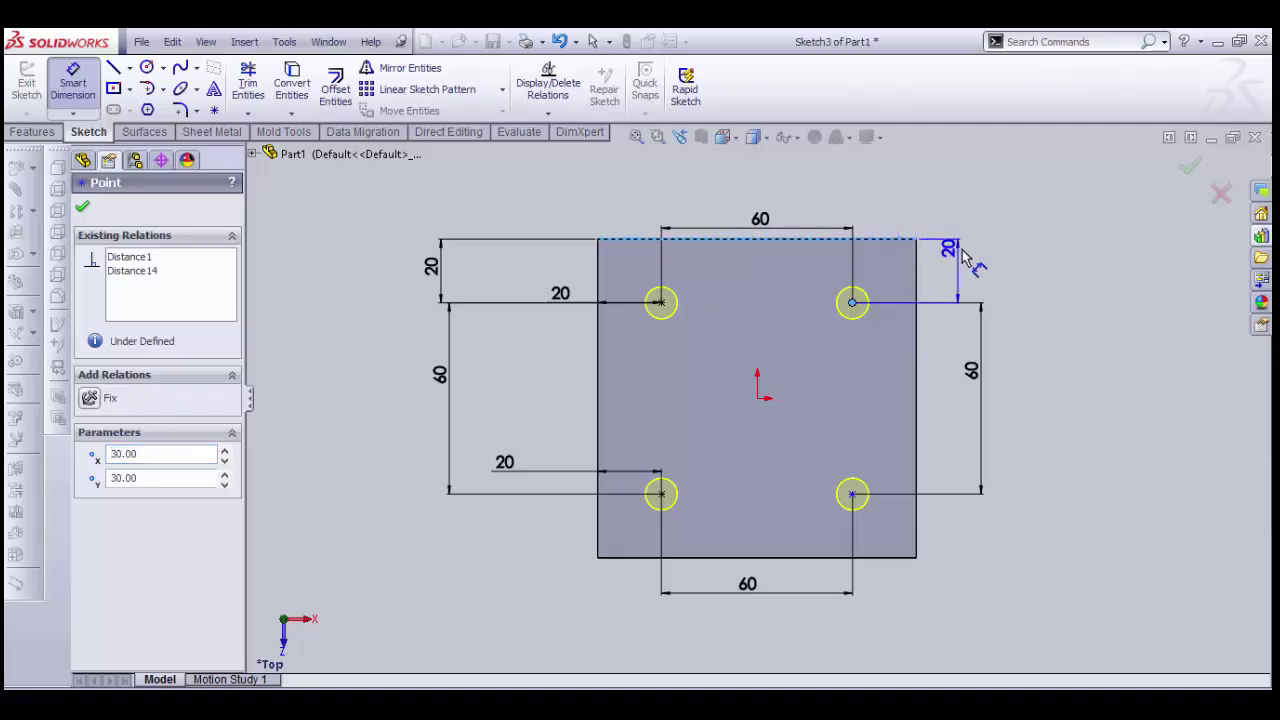
{"action": "left_click", "coordinate": [910, 325]}
{"action": "left_click", "coordinate": [889, 287]}
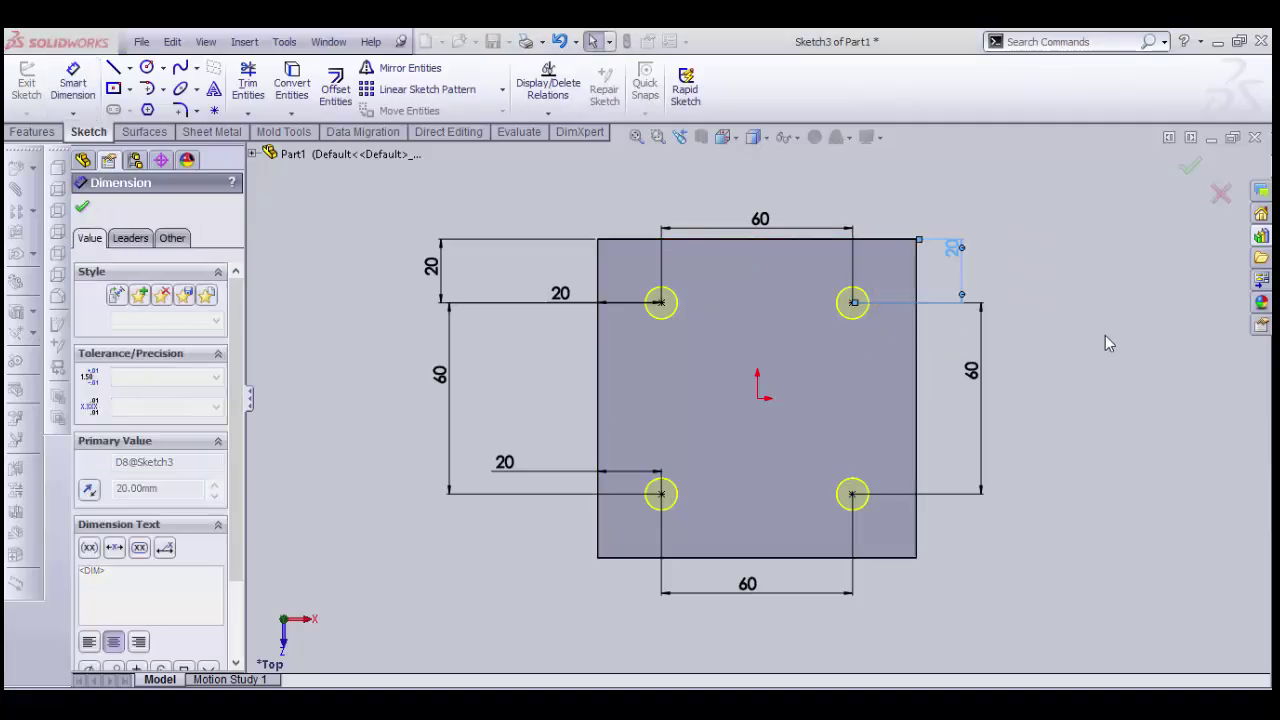
{"action": "left_click", "coordinate": [1190, 170]}
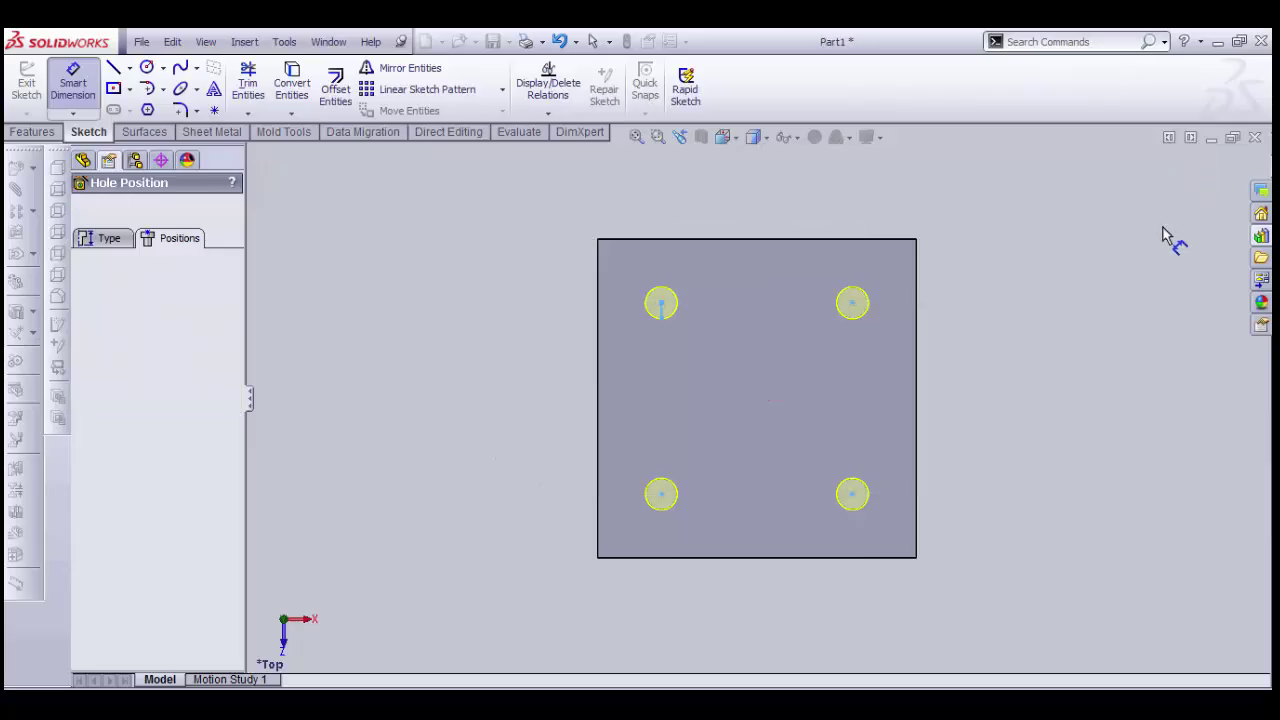
{"action": "middle_click_drag", "start_coordinate": [1037, 290], "coordinate": [960, 340]}
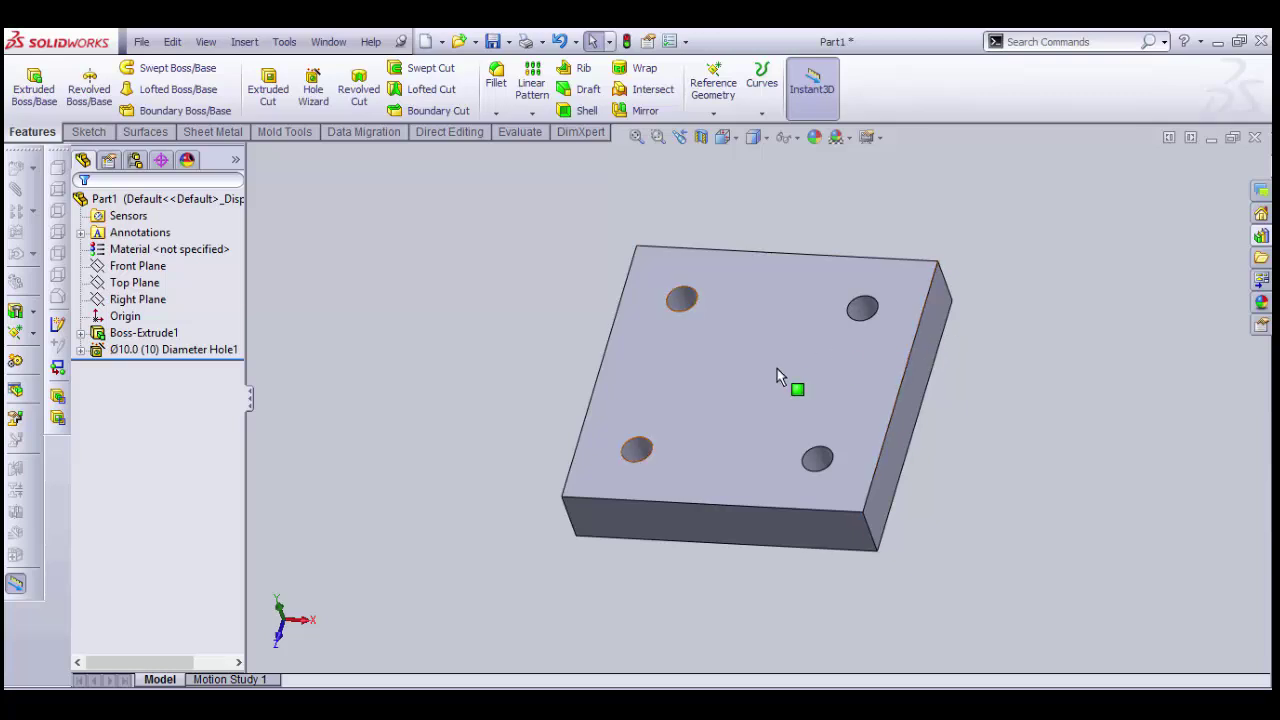
{"action": "middle_click_drag", "start_coordinate": [846, 297], "coordinate": [860, 340]}
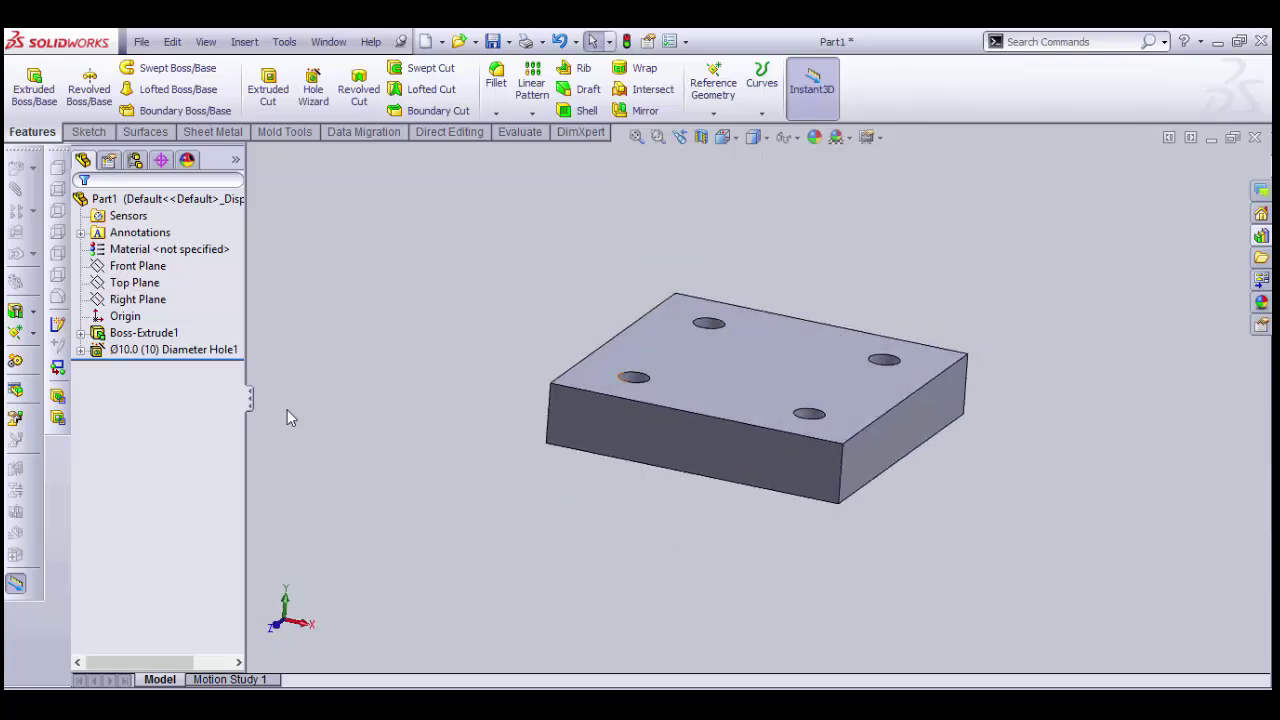
{"action": "left_click", "coordinate": [186, 352]}
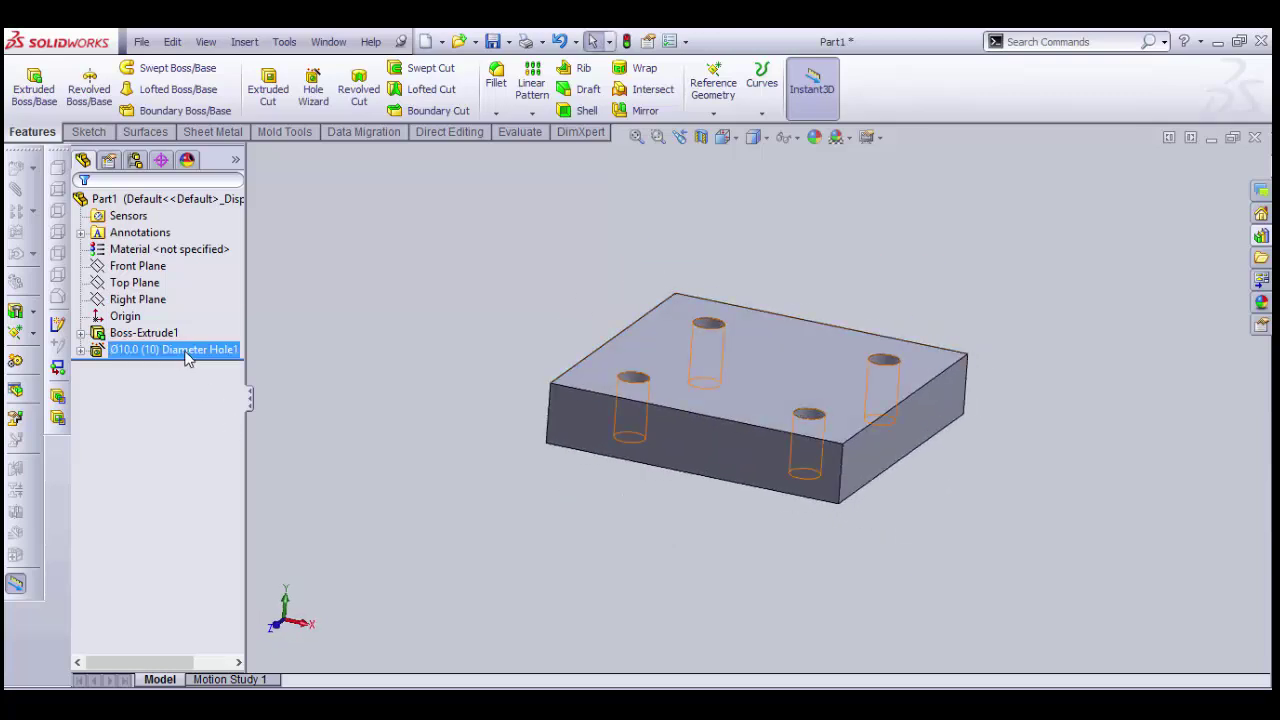
{"action": "key", "text": "Escape"}
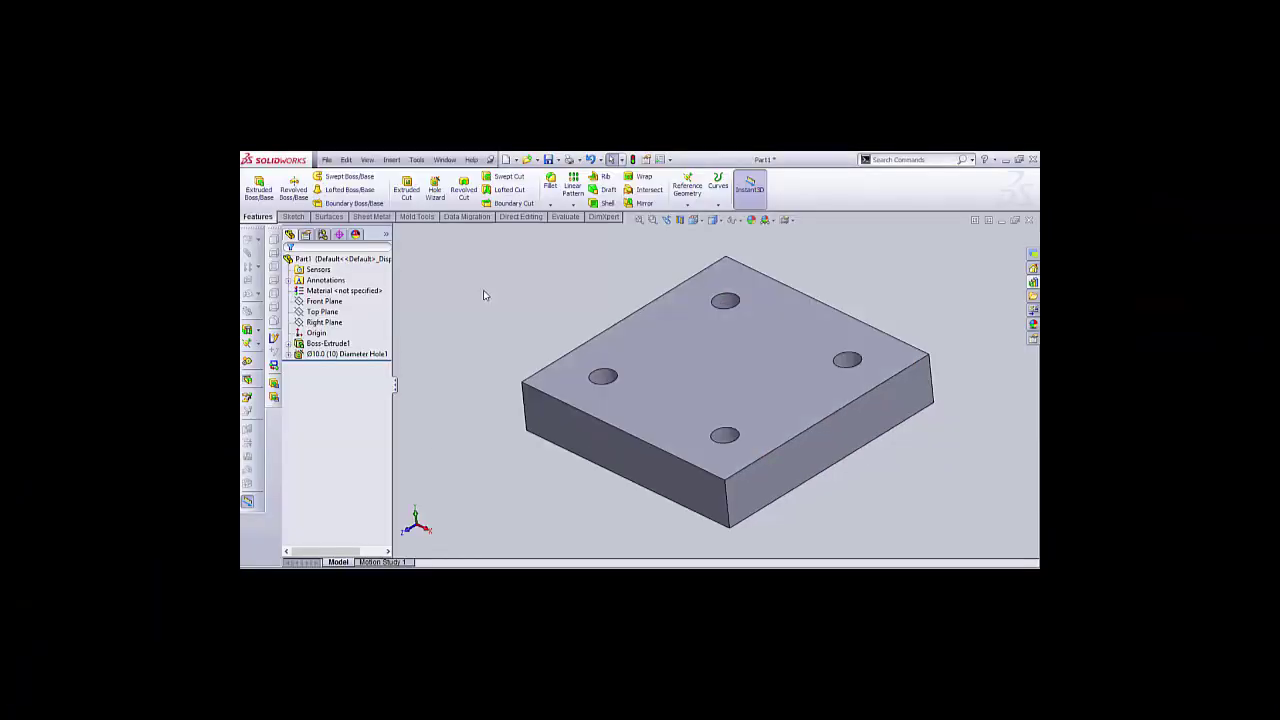
{"action": "middle_click_drag", "start_coordinate": [506, 309], "coordinate": [599, 340]}
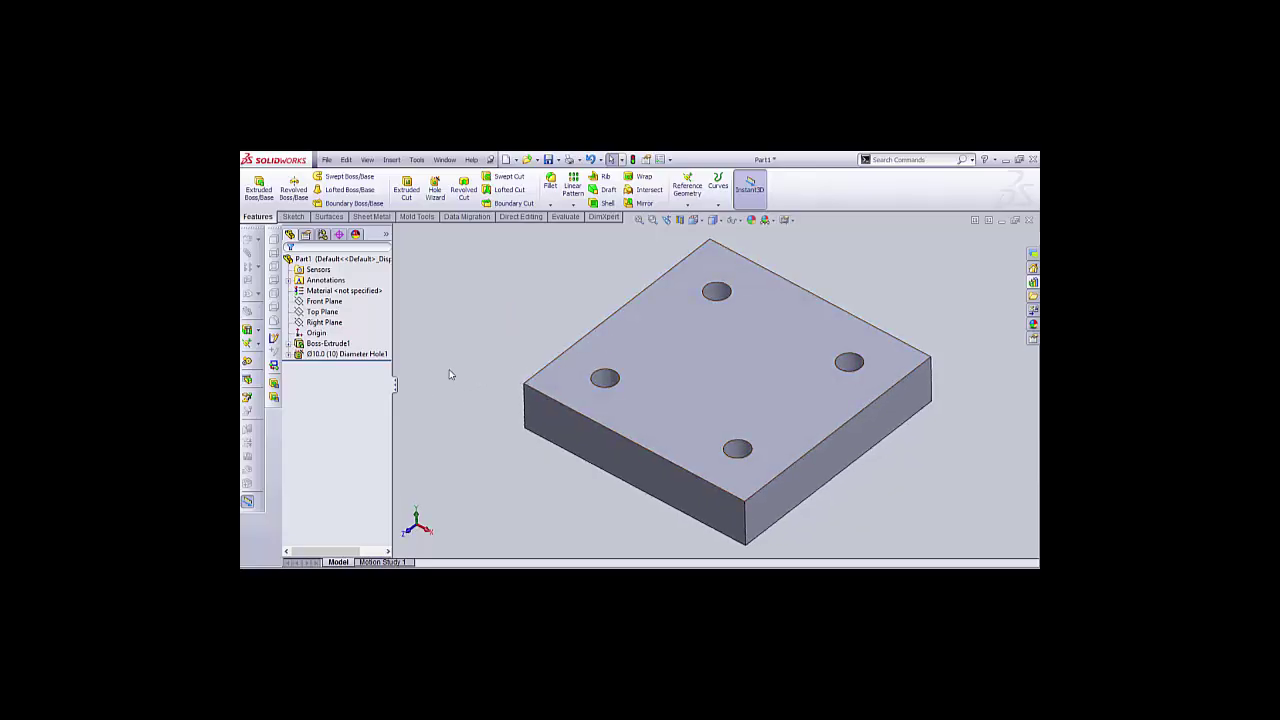
{"action": "left_click", "coordinate": [373, 356]}
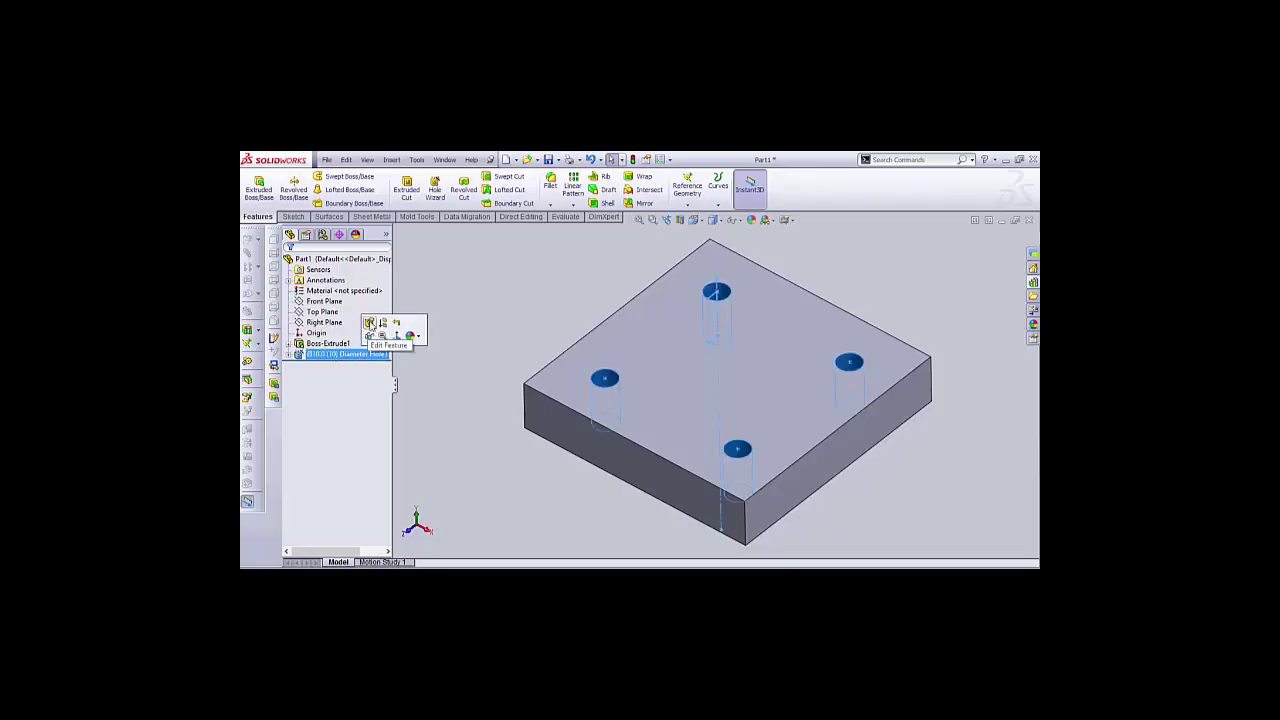
Edit the hole feature to an ANSI Metric M10 hex-bolt counterbore, through all
{"action": "left_click", "coordinate": [369, 323]}
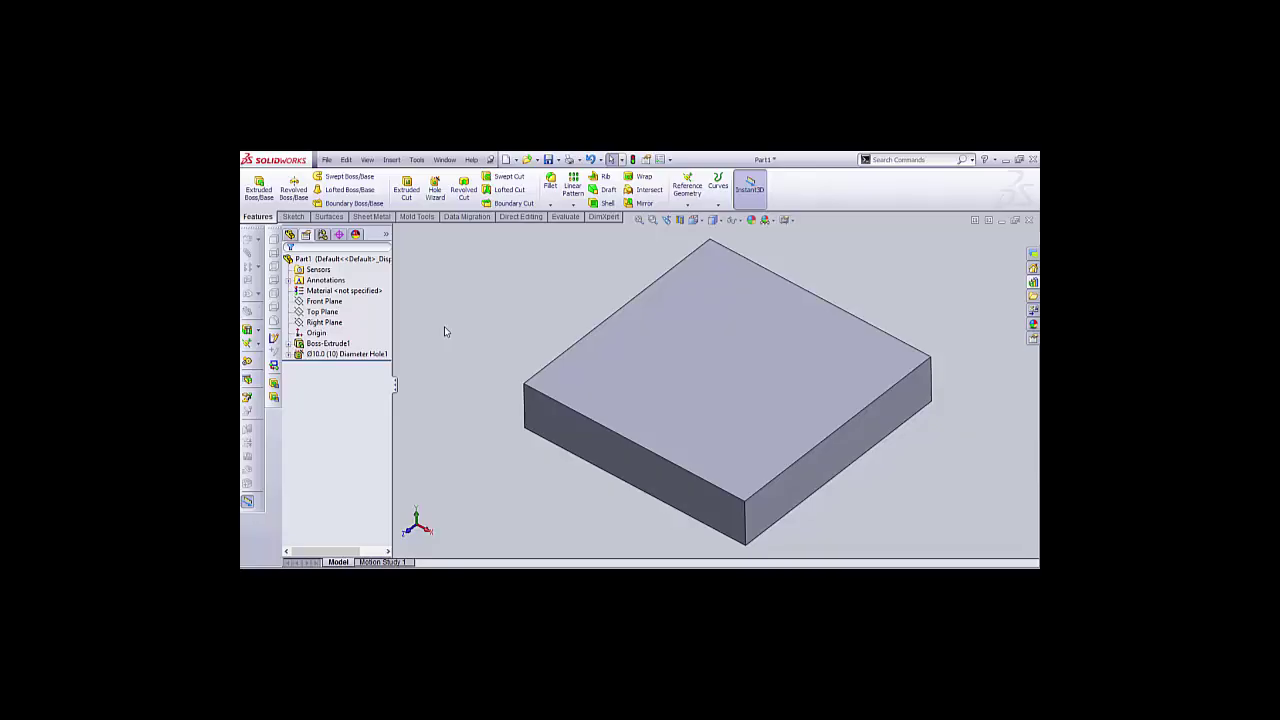
{"action": "scroll", "coordinate": [350, 340], "scroll_direction": "down", "scroll_amount": 3}
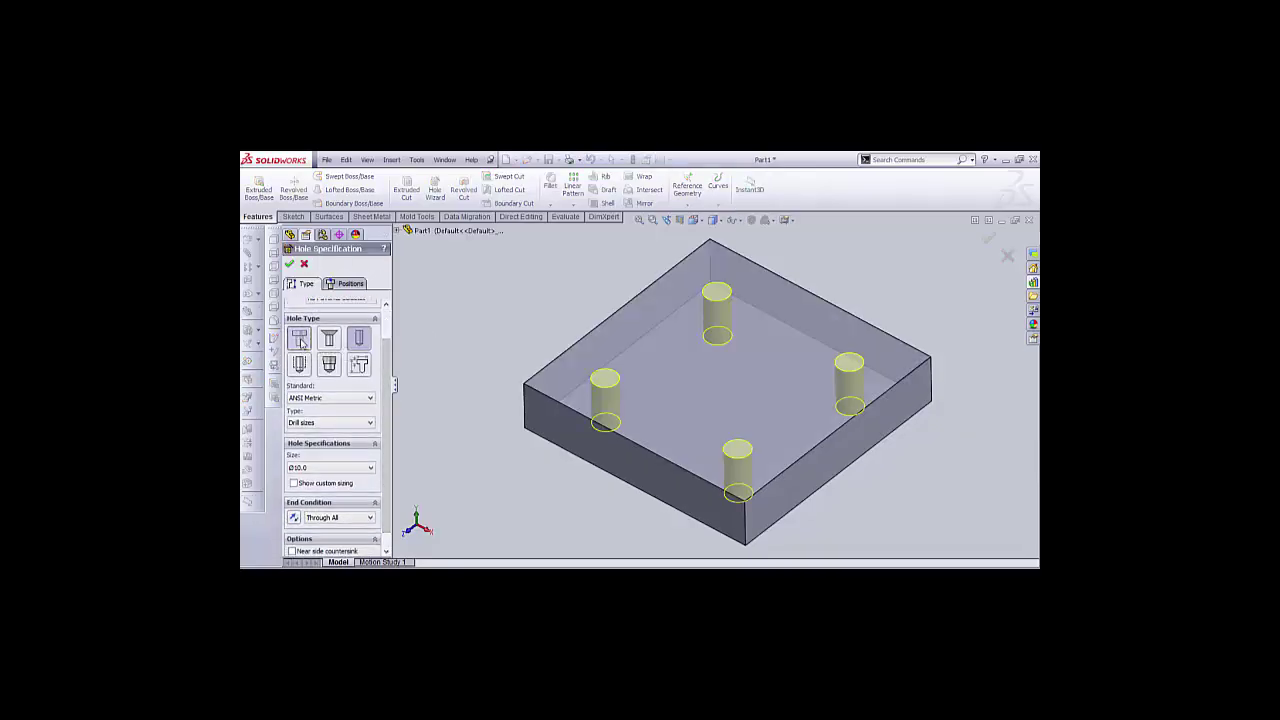
{"action": "left_click", "coordinate": [342, 400]}
{"action": "left_click", "coordinate": [337, 402]}
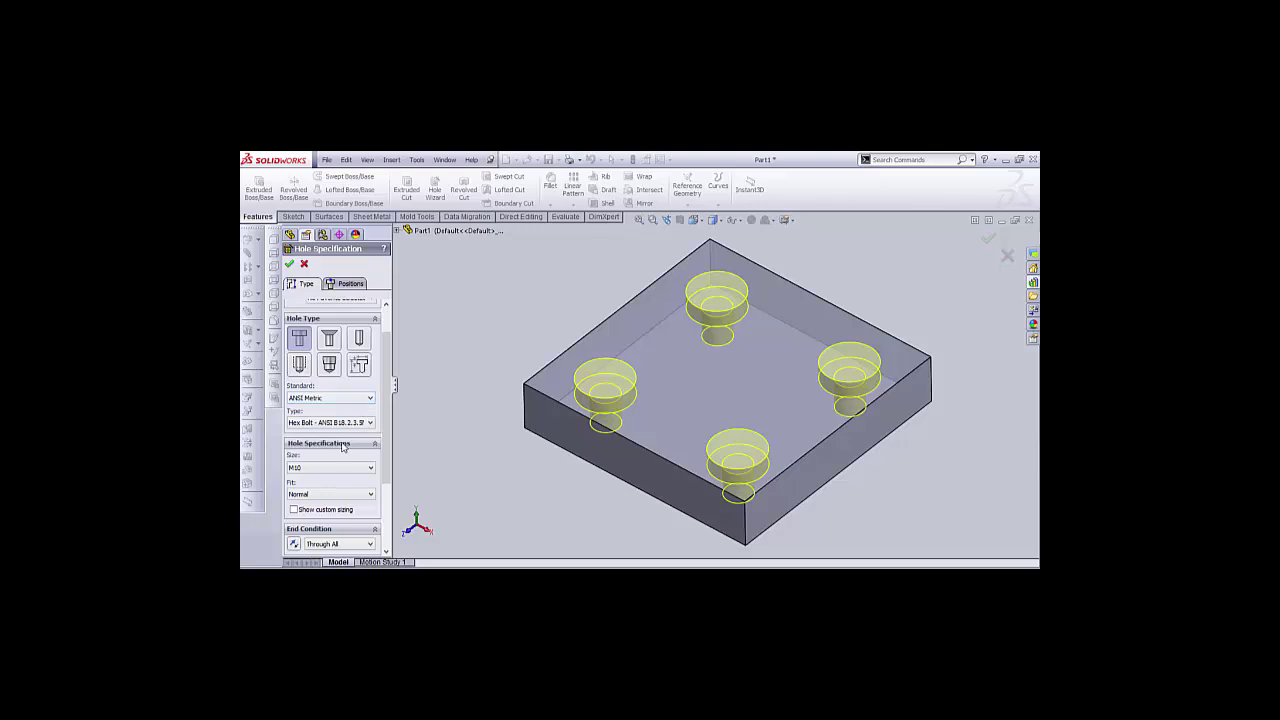
{"action": "left_click", "coordinate": [345, 424]}
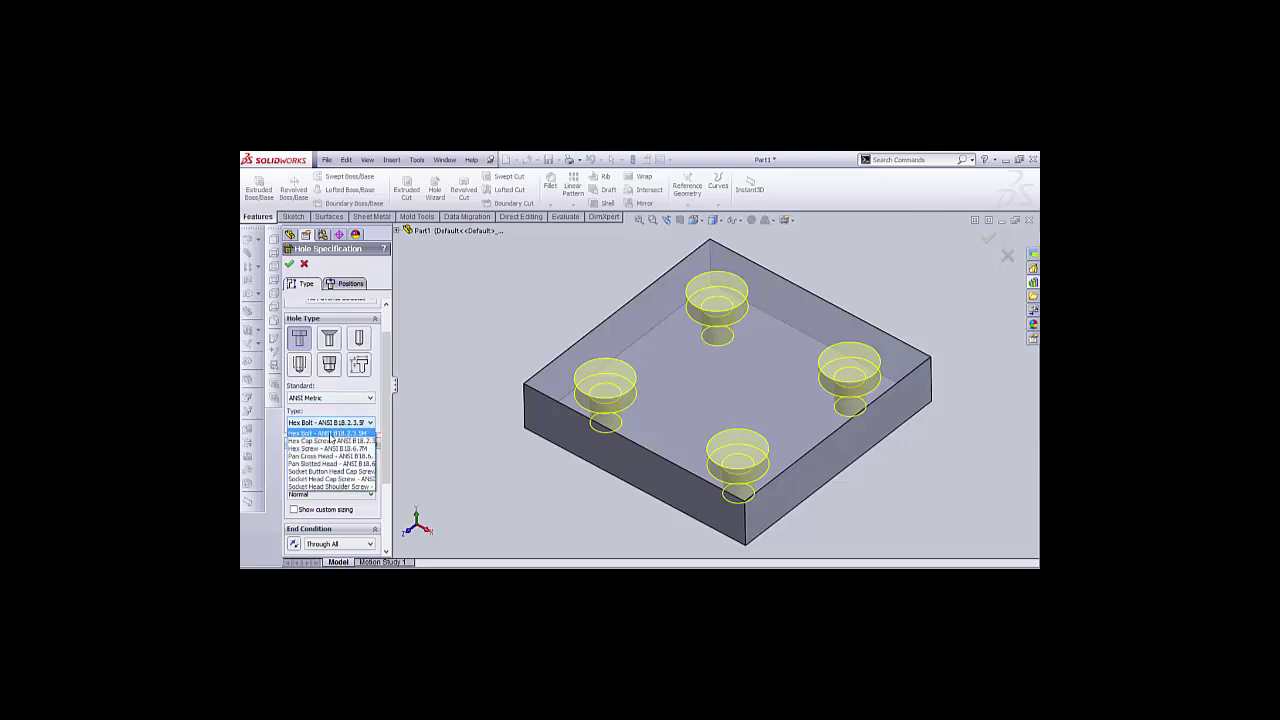
{"action": "left_click", "coordinate": [330, 435]}
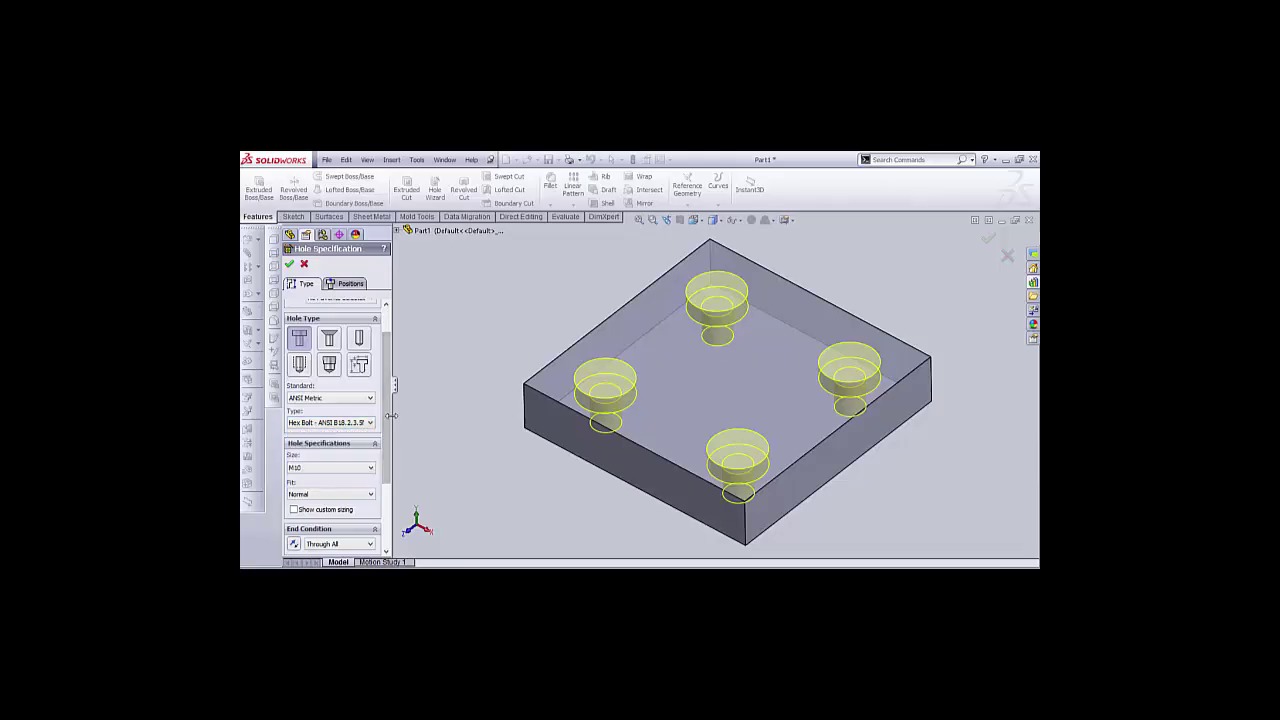
{"action": "left_click_drag", "start_coordinate": [388, 424], "coordinate": [390, 476]}
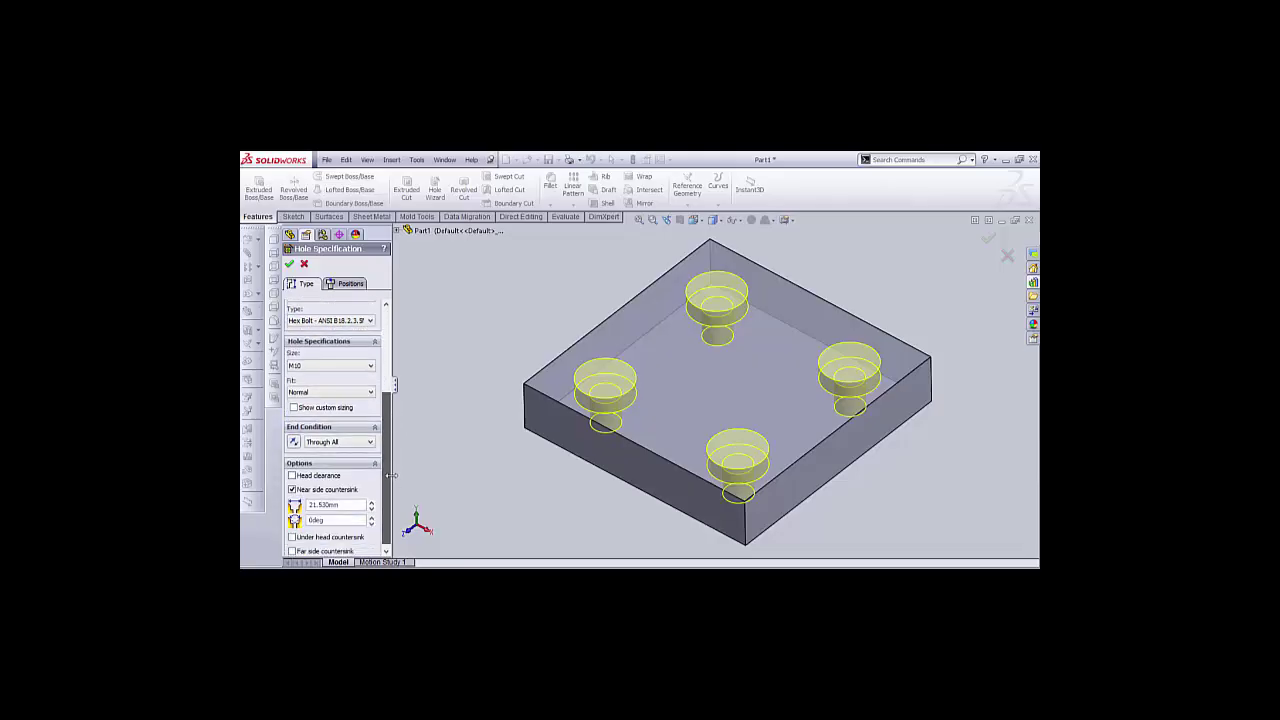
{"action": "left_click", "coordinate": [333, 366]}
{"action": "left_click", "coordinate": [307, 376]}
{"action": "scroll", "coordinate": [386, 440], "scroll_direction": "down", "scroll_amount": 1}
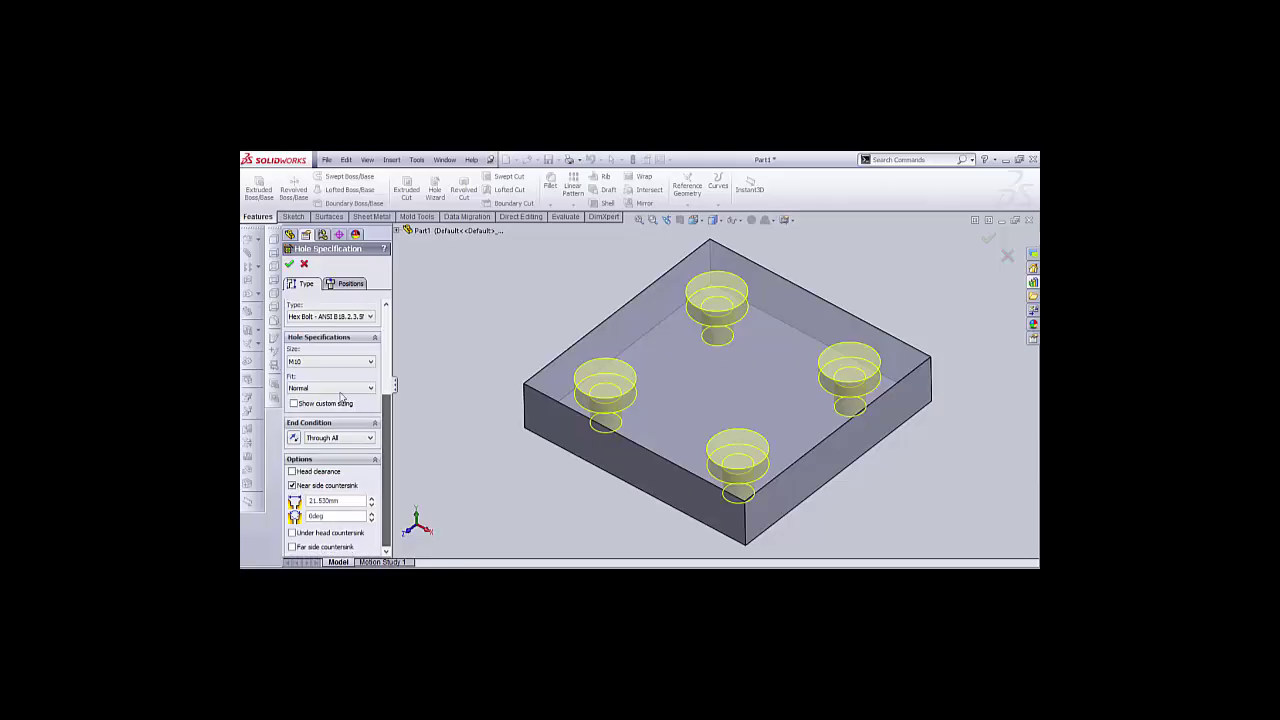
{"action": "left_click", "coordinate": [290, 265]}
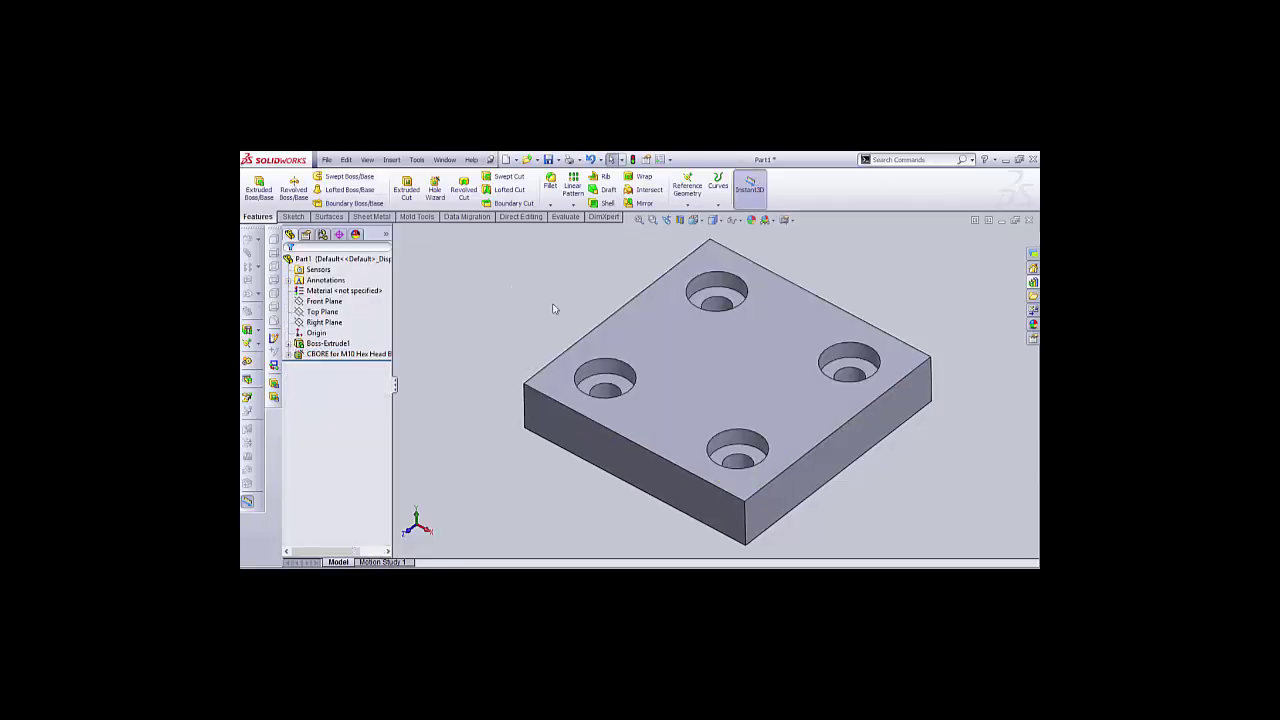
{"action": "middle_click_drag", "start_coordinate": [552, 306], "coordinate": [863, 411]}
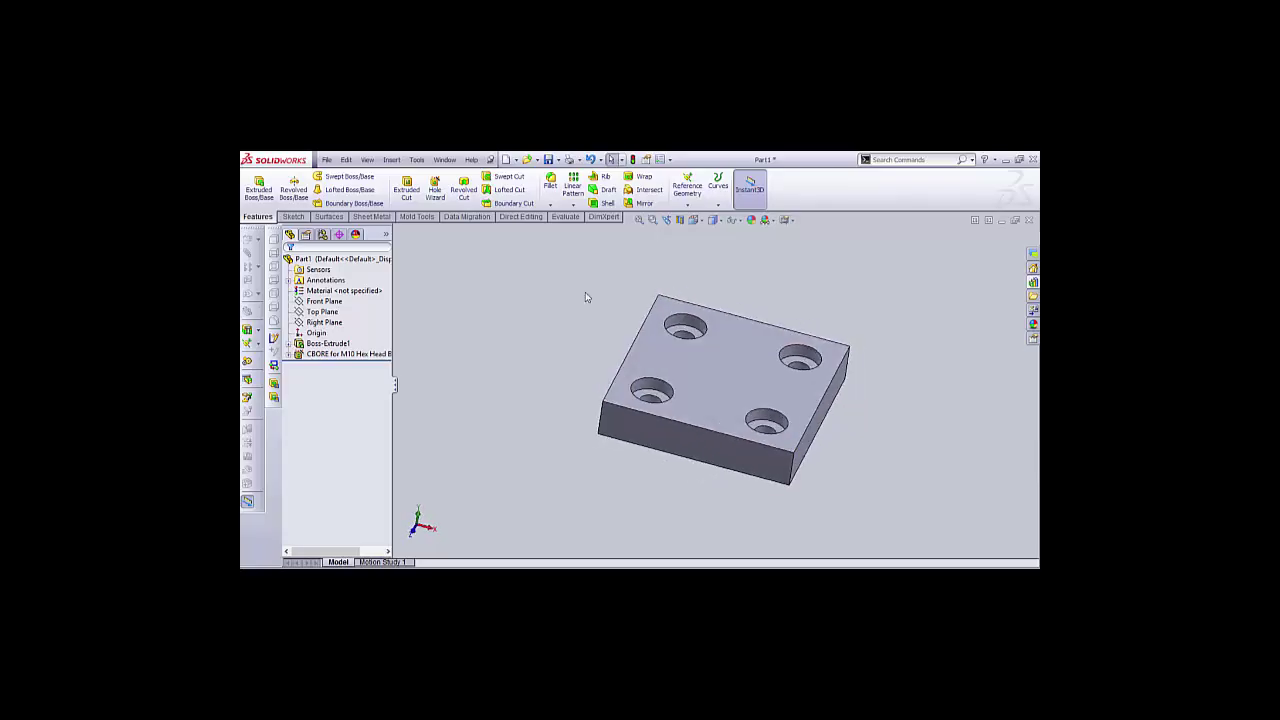